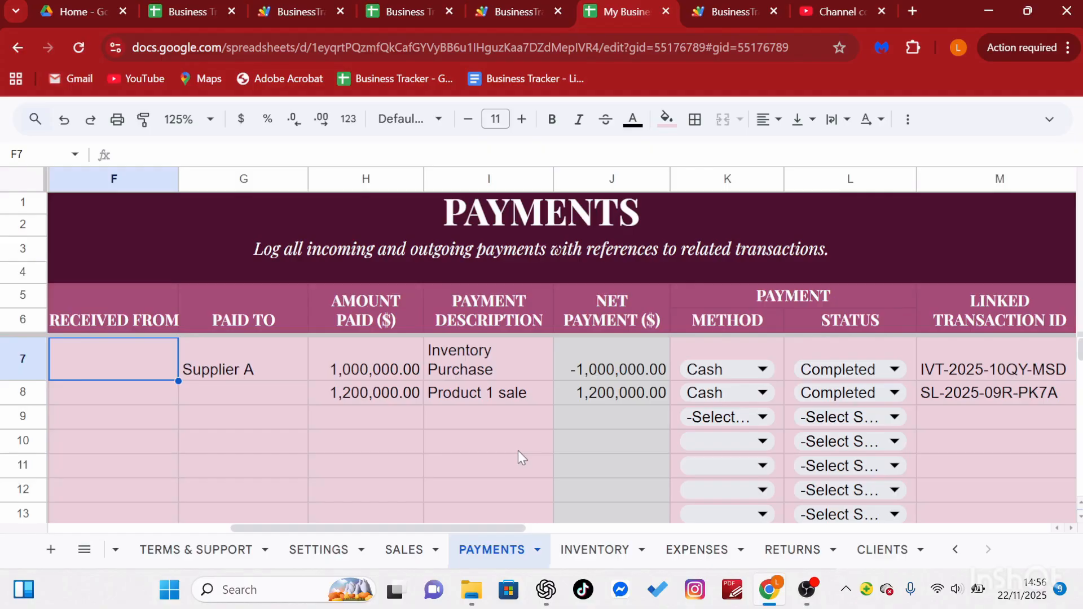
# Step: Review the Payments sheet's columns from Received From through Outstanding Incoming, including payment method, status and linked transaction ID
pyautogui.click(895, 417)
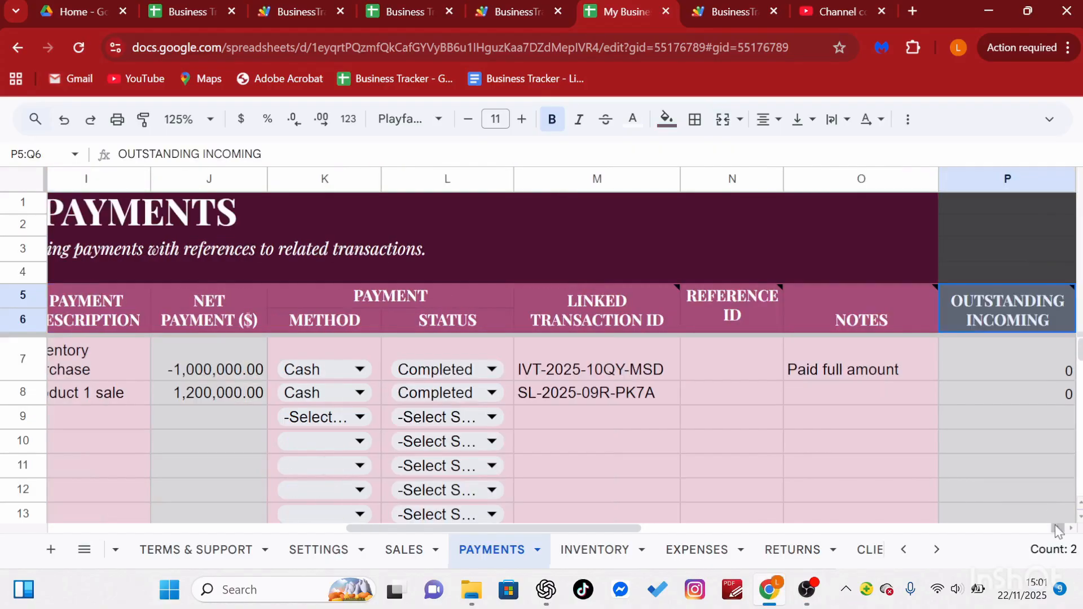
pyautogui.click(1057, 528)
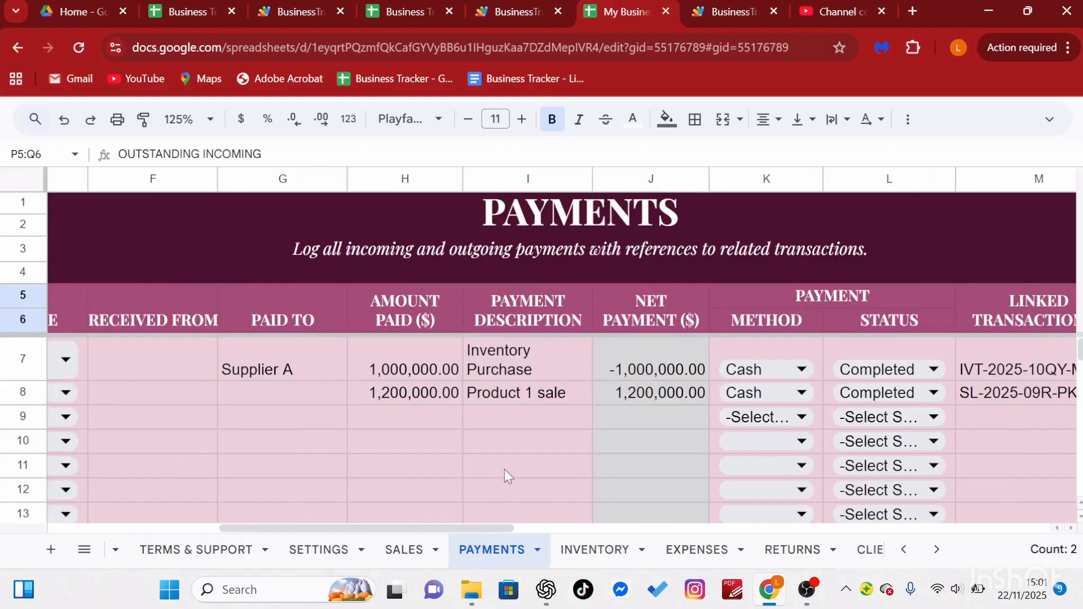
pyautogui.click(807, 590)
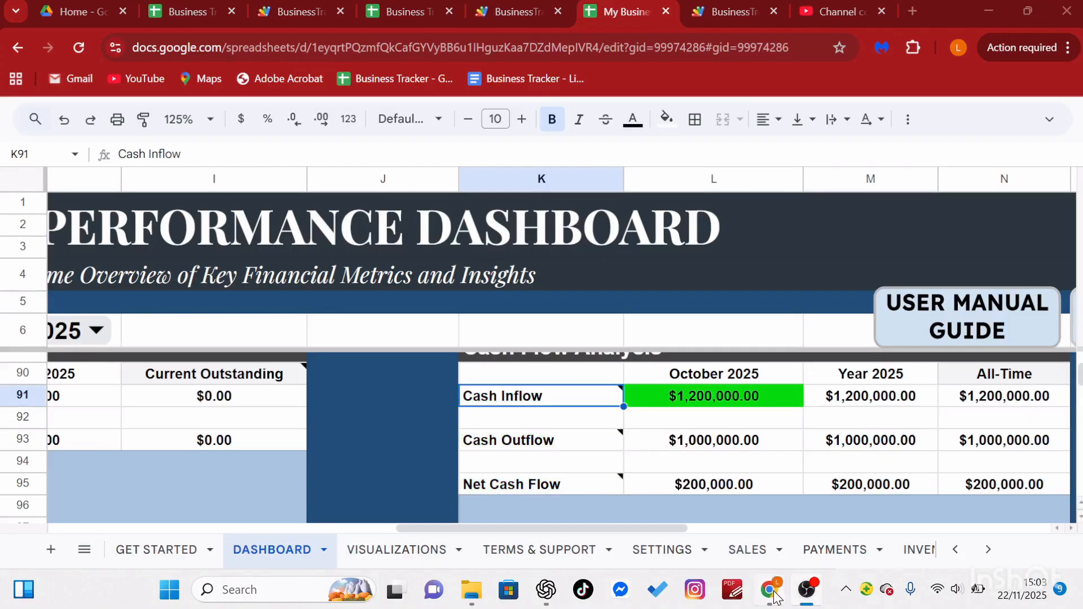
pyautogui.click(770, 590)
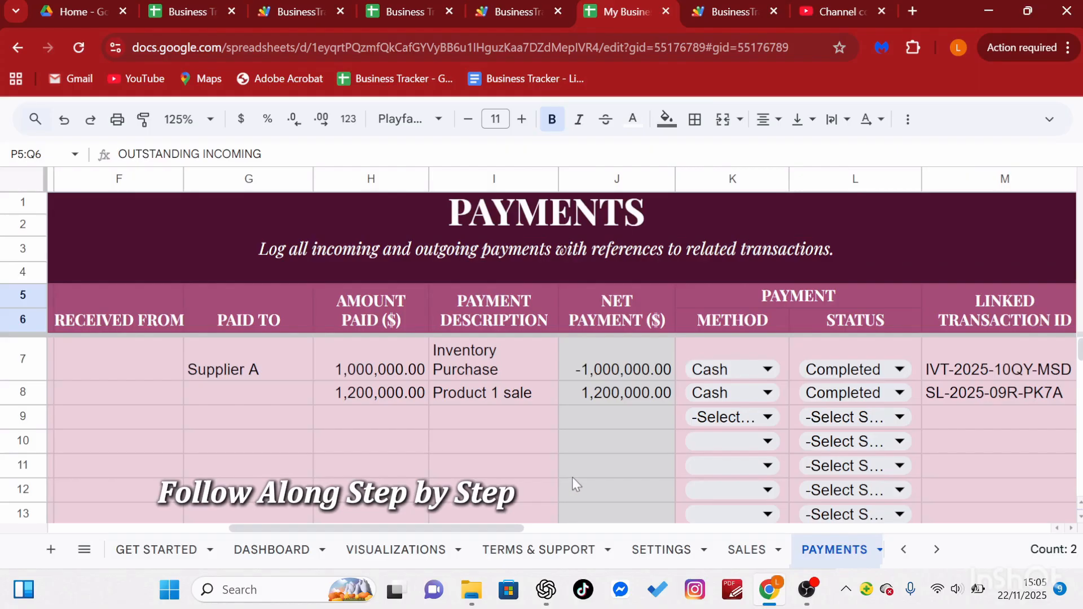
pyautogui.hscroll(5, 580, 475)
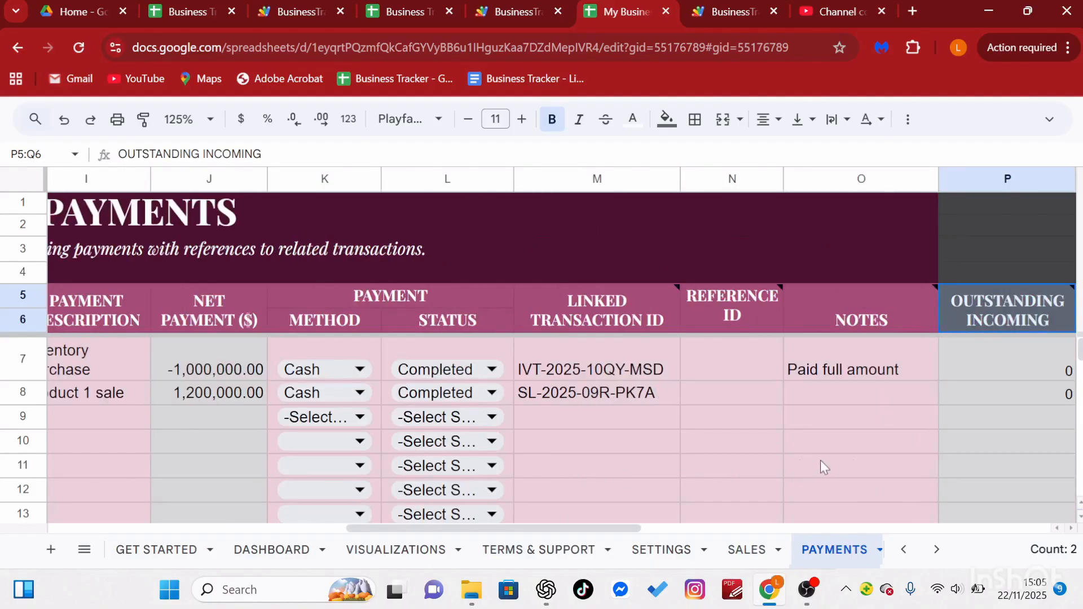
pyautogui.click(1058, 528)
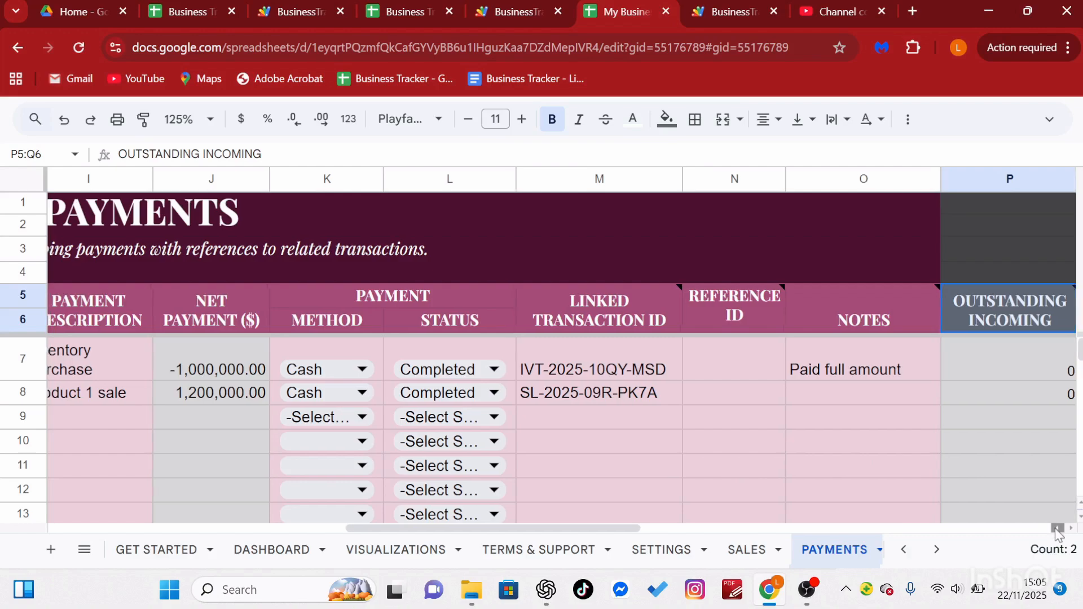
pyautogui.click(1058, 528)
pyautogui.click(1057, 528)
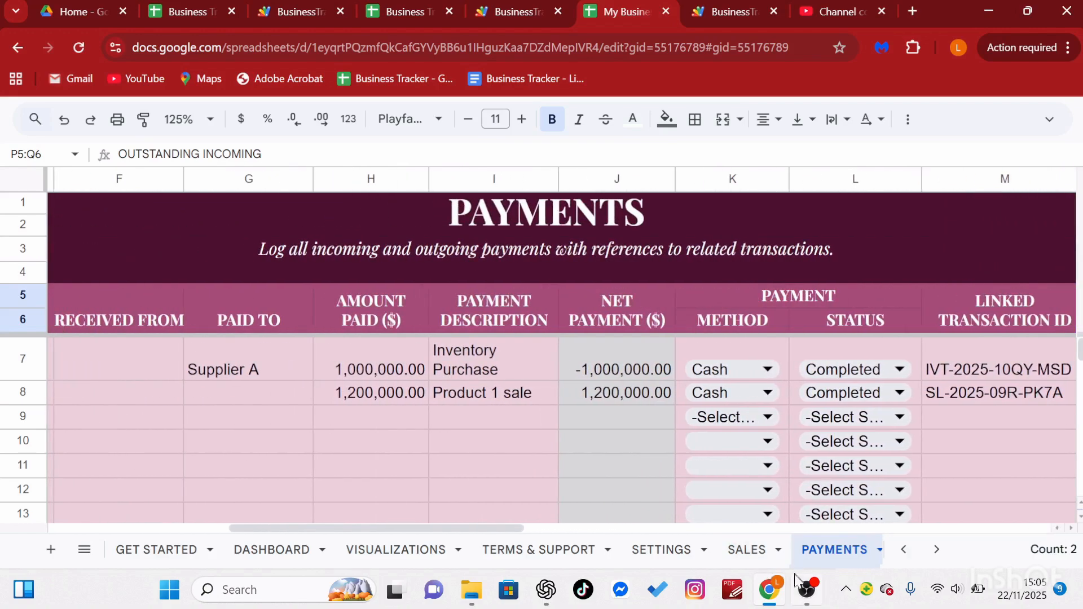
pyautogui.click(807, 590)
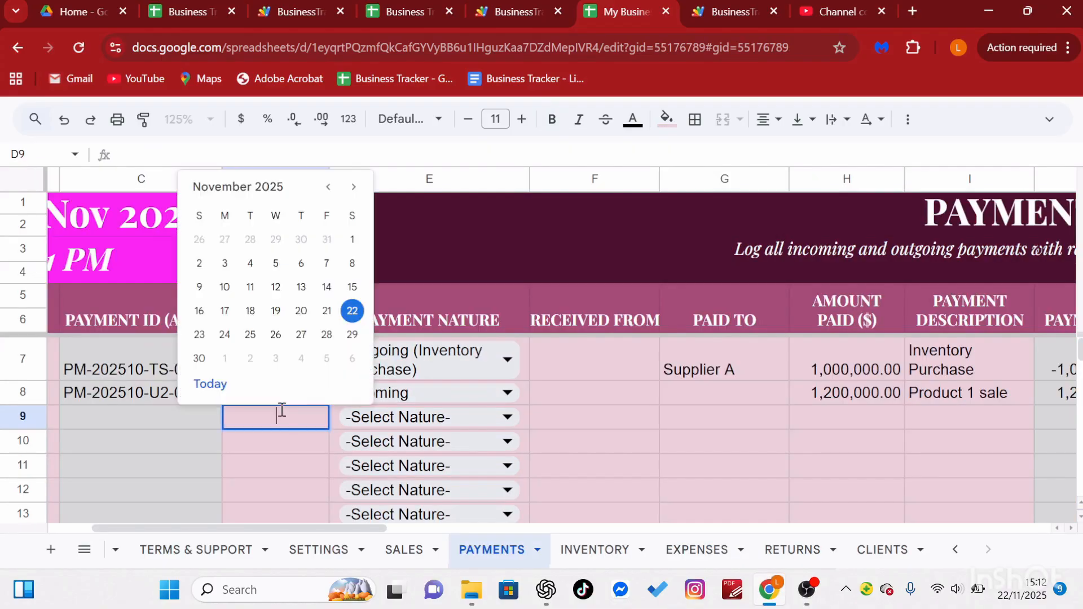
# Step: Enter a new payment in row 9 dated 2025-10-25 with an amount paid of 150000
pyautogui.click(328, 187)
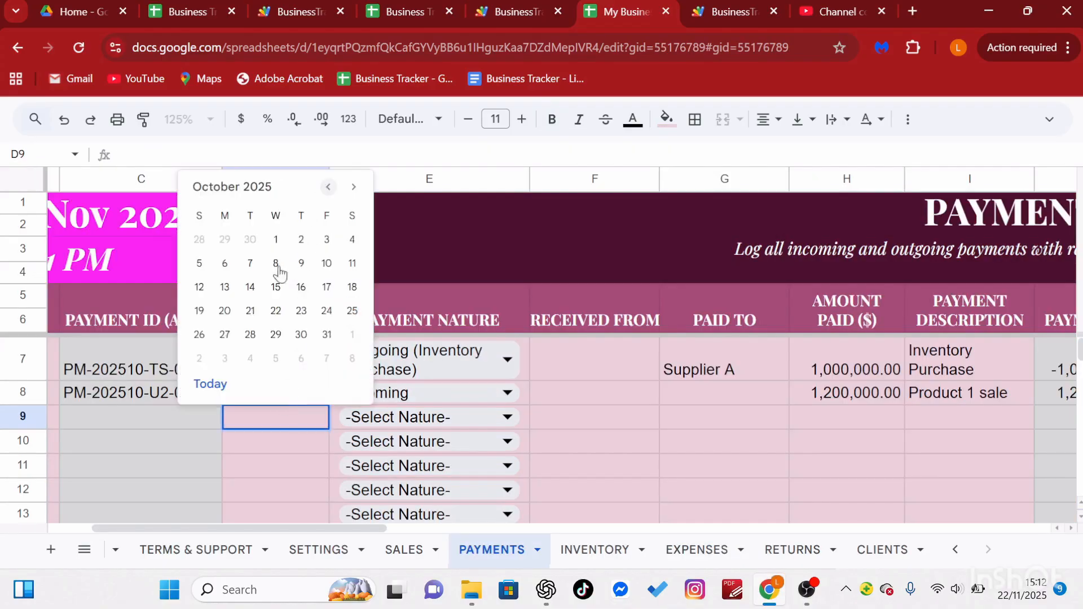
pyautogui.click(352, 310)
pyautogui.click(834, 426)
pyautogui.write('150000')
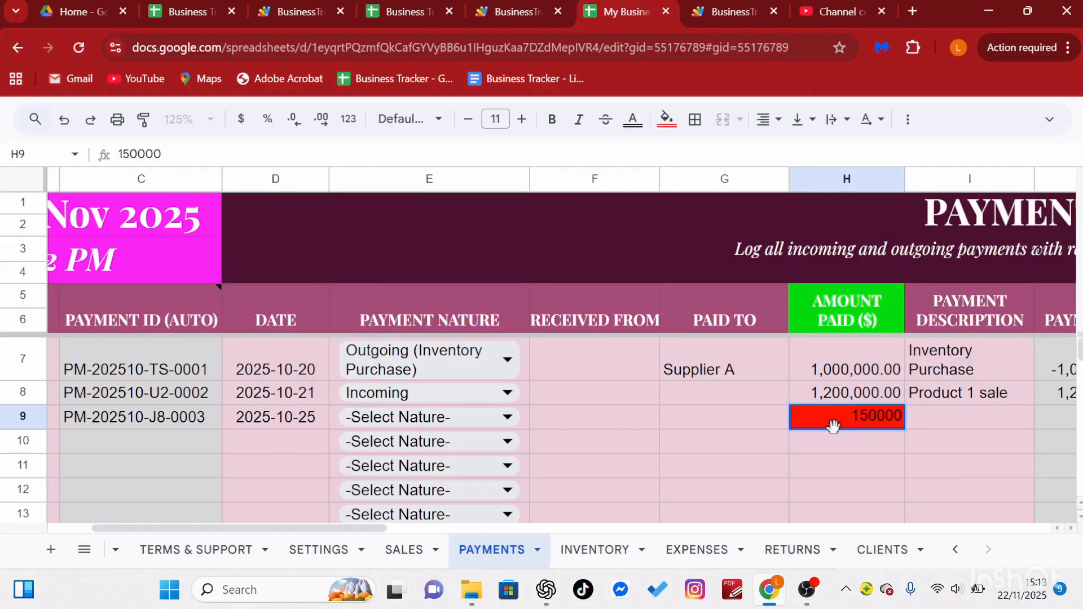
pyautogui.press('Return')
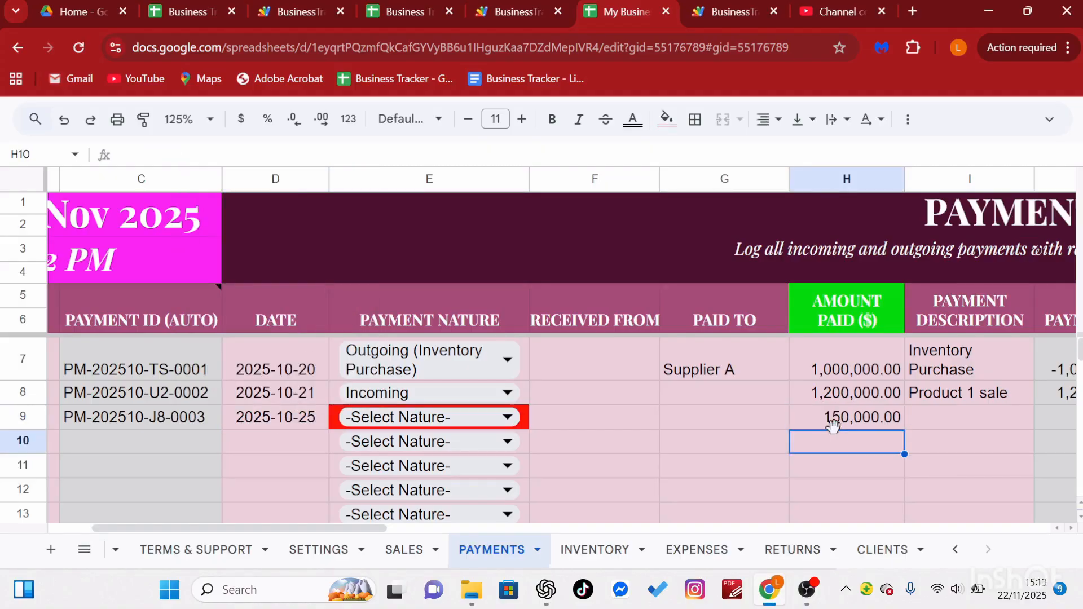
# Step: Set the row 9 payment's nature to Outgoing (Expense) and its status to Completed
pyautogui.click(494, 418)
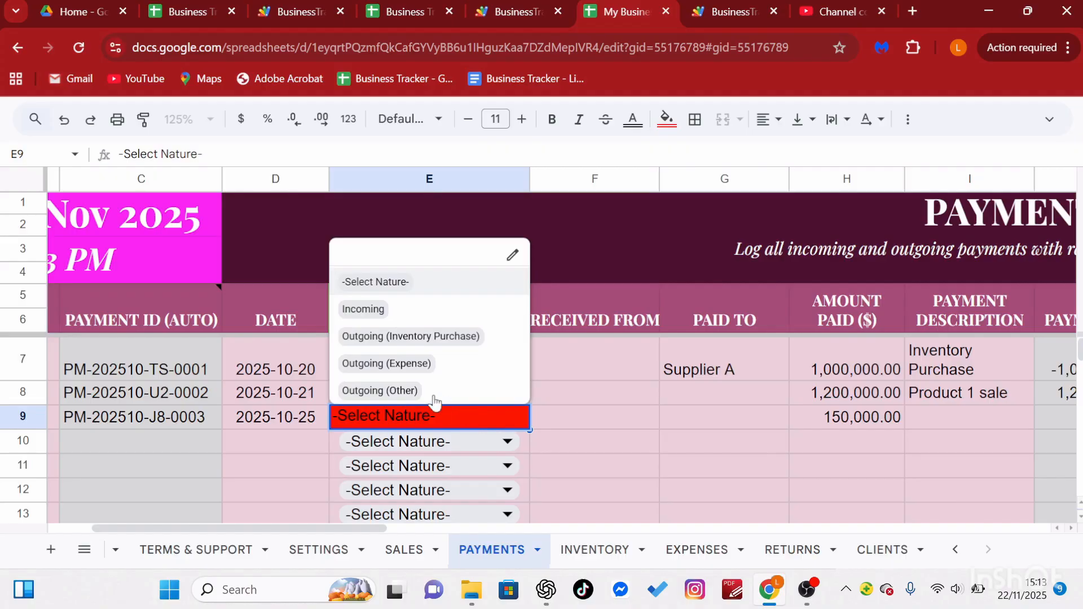
pyautogui.click(435, 363)
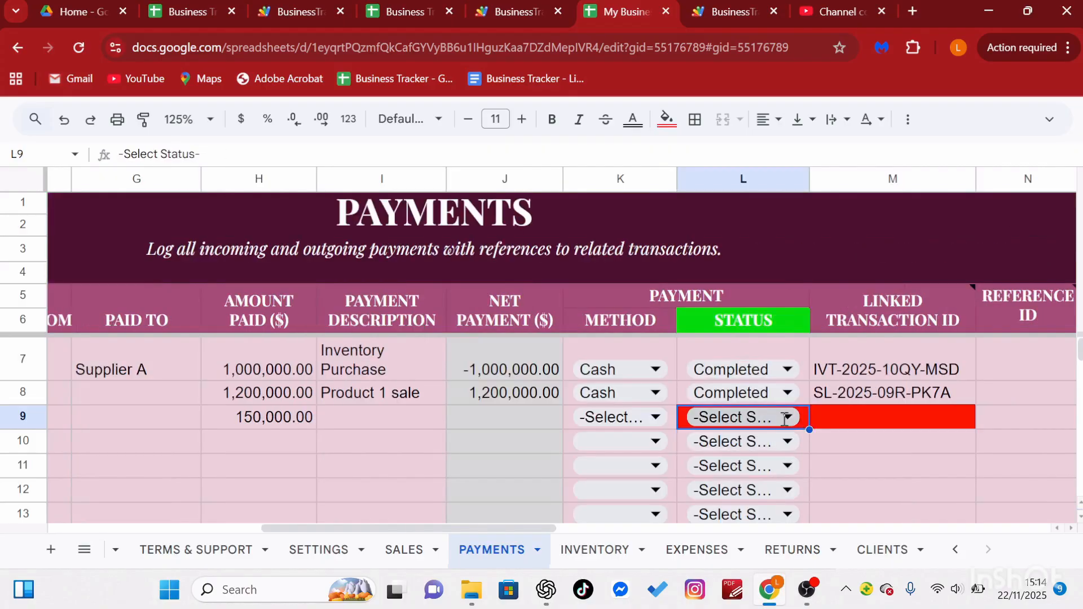
pyautogui.click(787, 417)
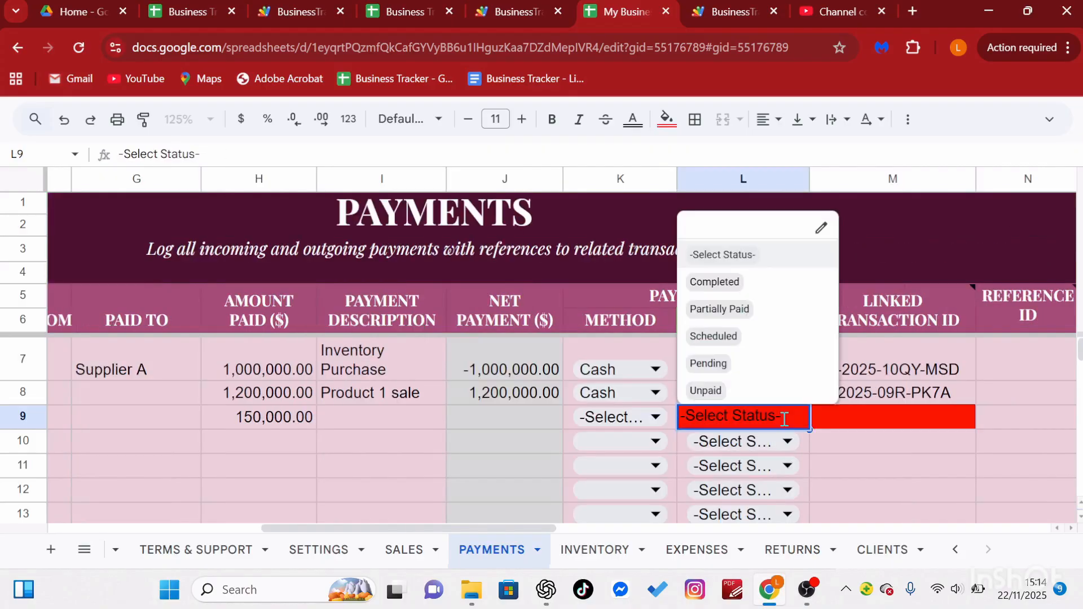
pyautogui.click(728, 282)
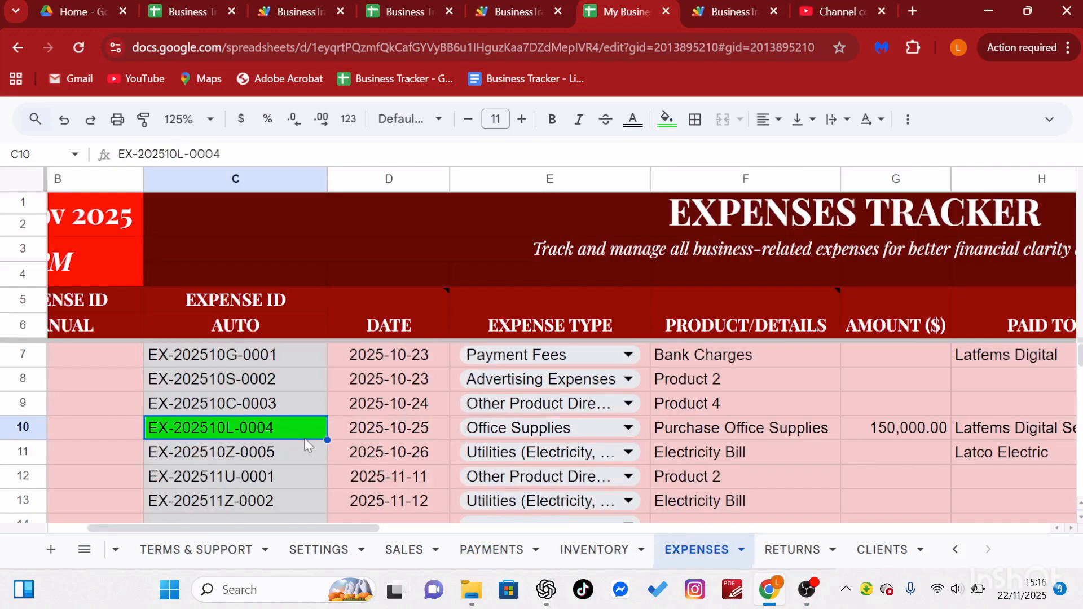
# Step: Copy the Office Supplies expense ID from C10 of the Expenses sheet into the row 9 payment's Linked Transaction ID as values only
pyautogui.hotkey('ctrl', 'c')
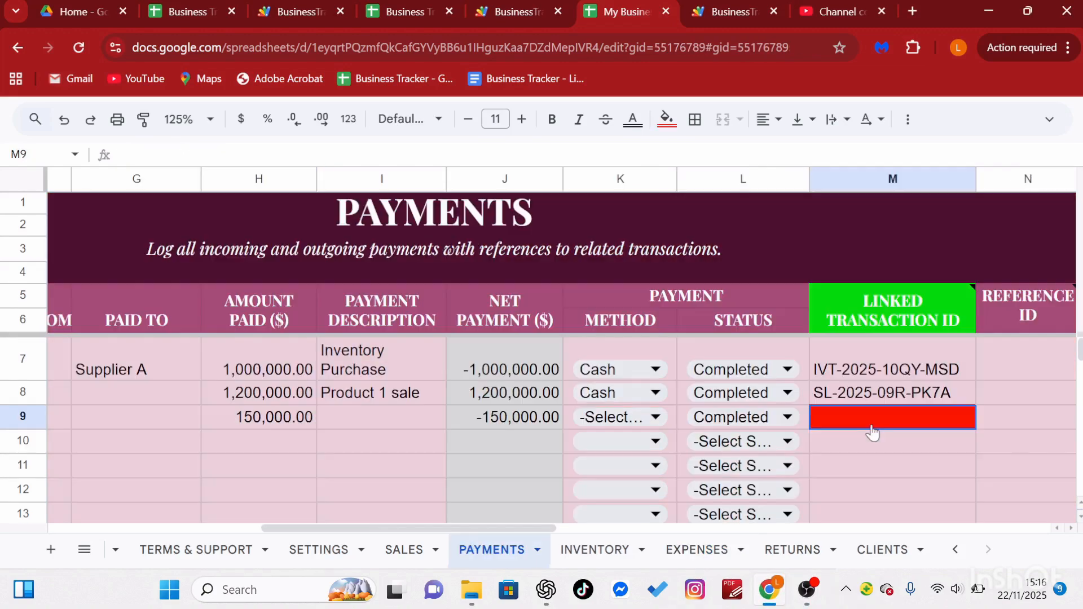
pyautogui.rightClick(872, 423)
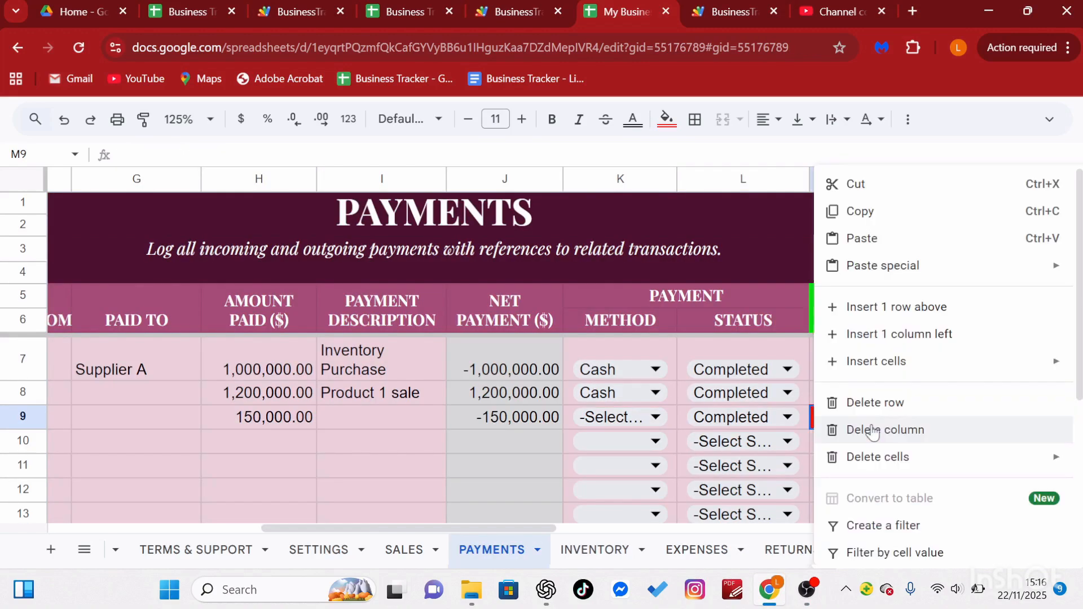
pyautogui.moveTo(883, 275)
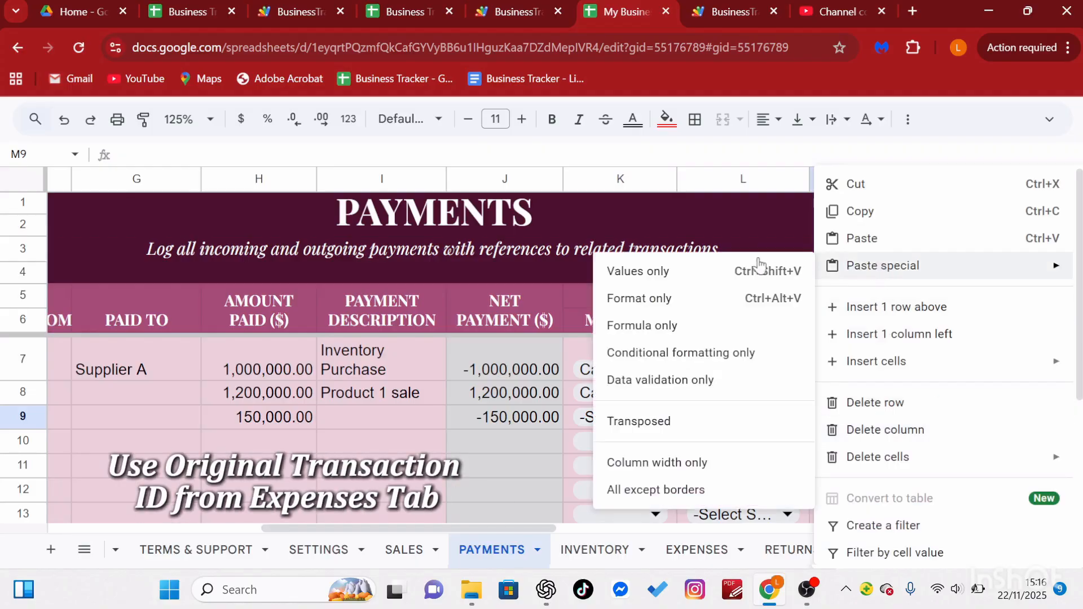
pyautogui.click(663, 268)
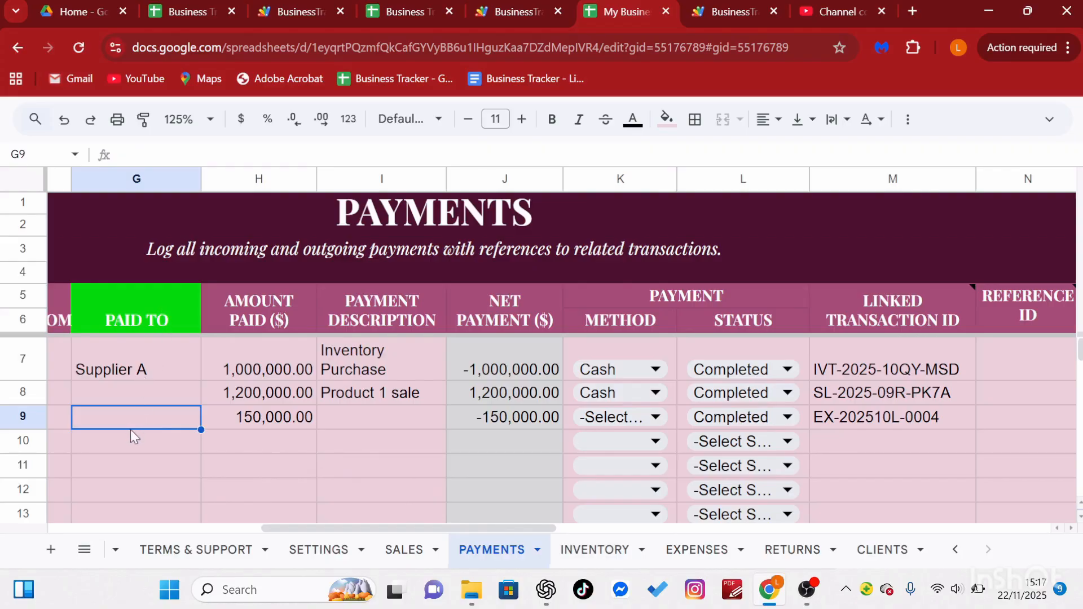
# Step: Fill in row 9's Paid To as "Latfems Digital Services" and Payment Description as "Purchase Office Supplies"
pyautogui.write('Latfems Digital Services')
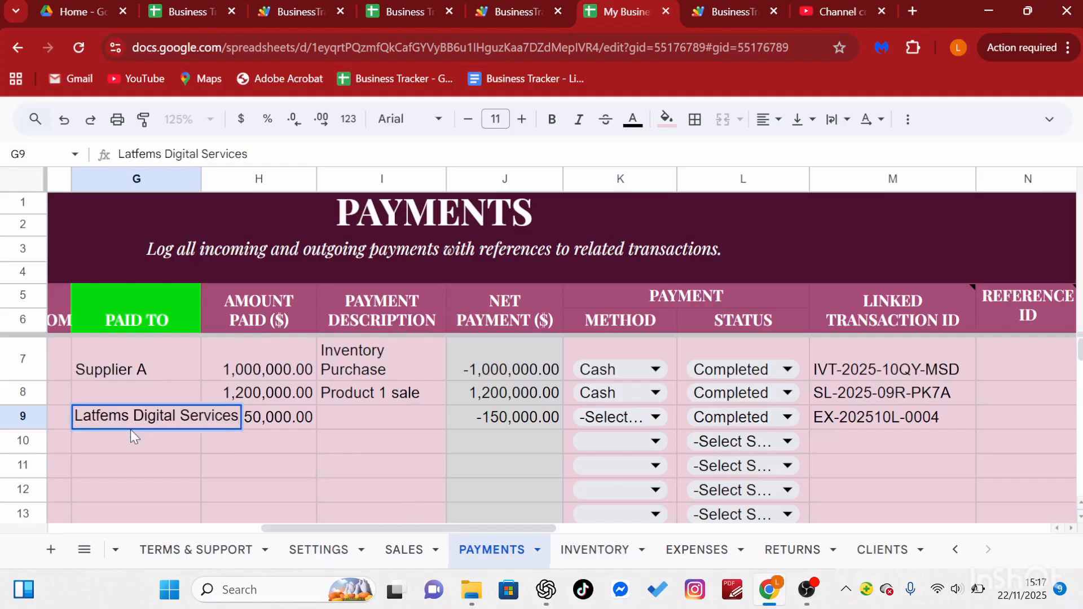
pyautogui.press('Return')
pyautogui.click(341, 446)
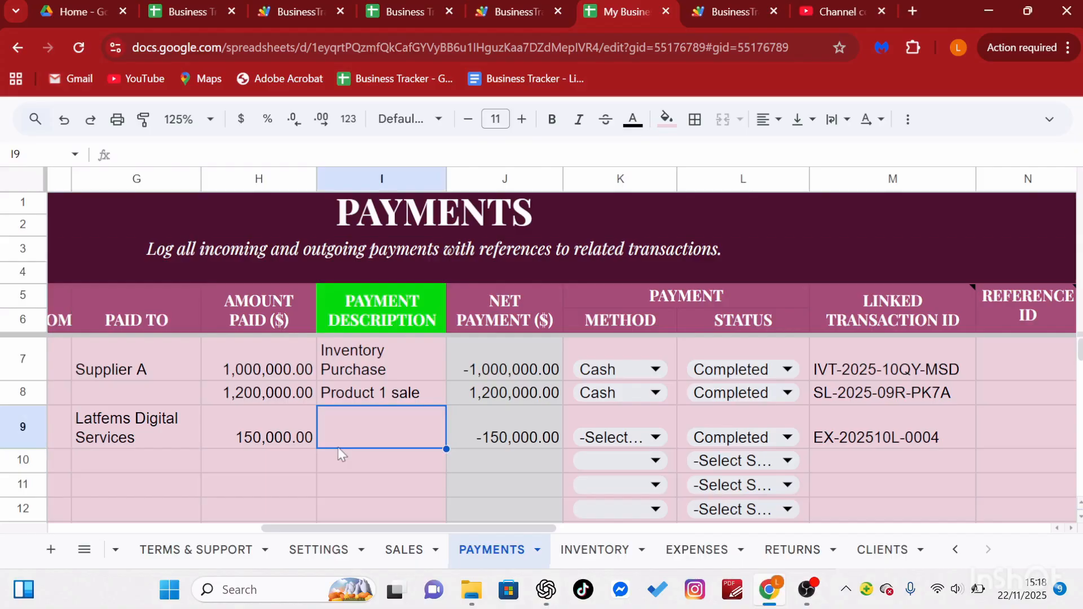
pyautogui.write('Purchase Office Supplies')
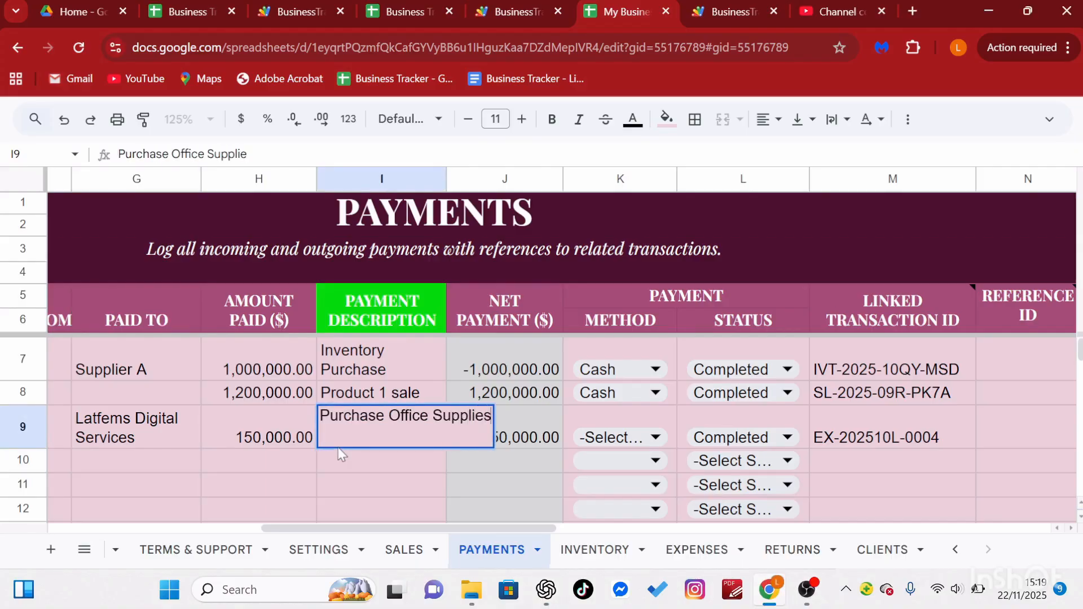
pyautogui.press('Return')
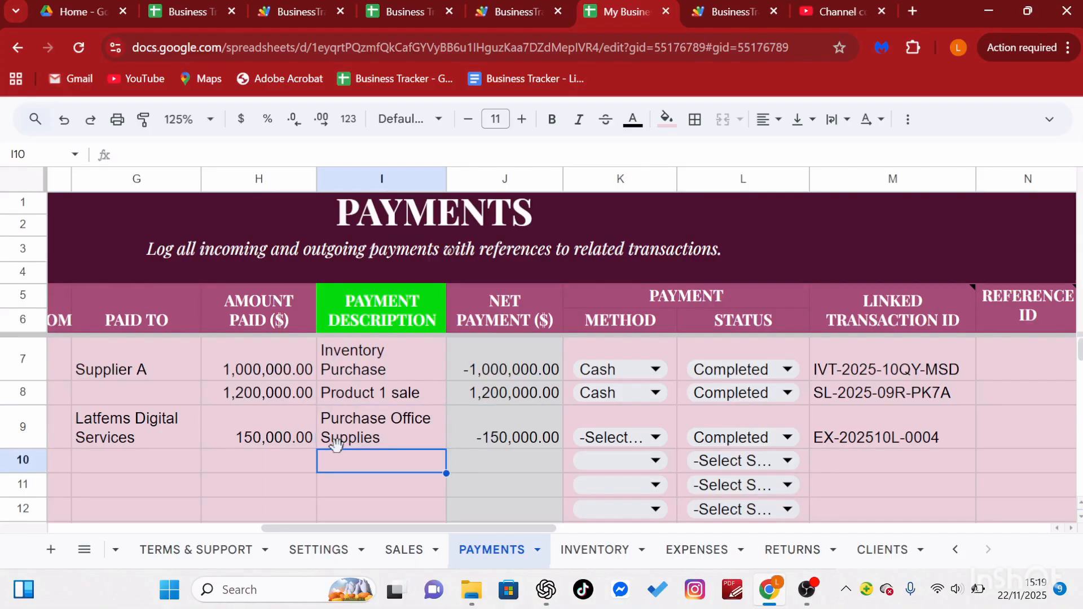
# Step: Set the payment method of the row 9 office supplies payment to Cash
pyautogui.click(654, 443)
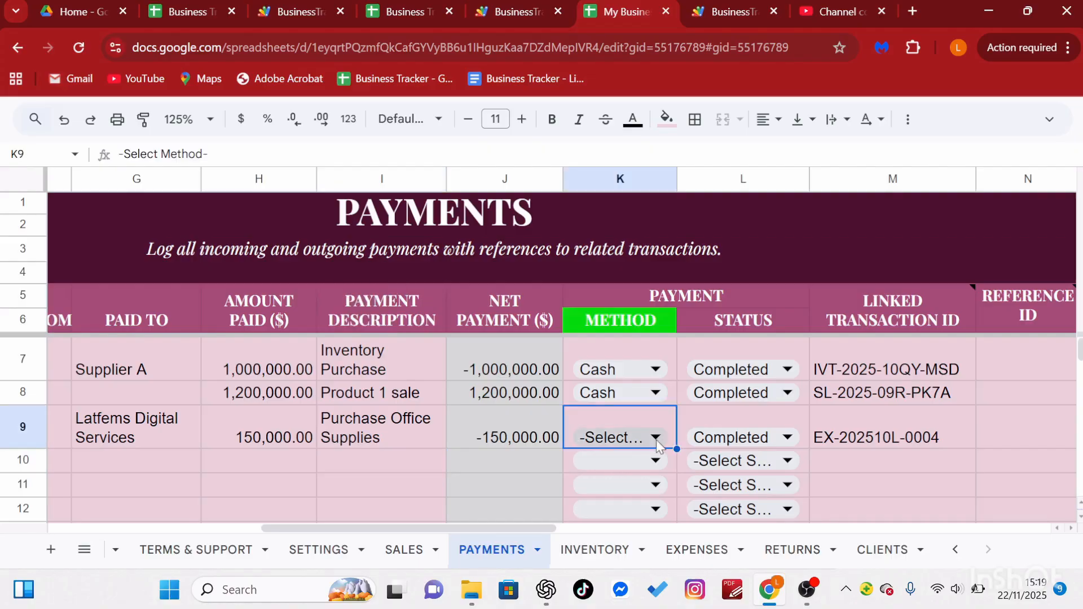
pyautogui.click(656, 443)
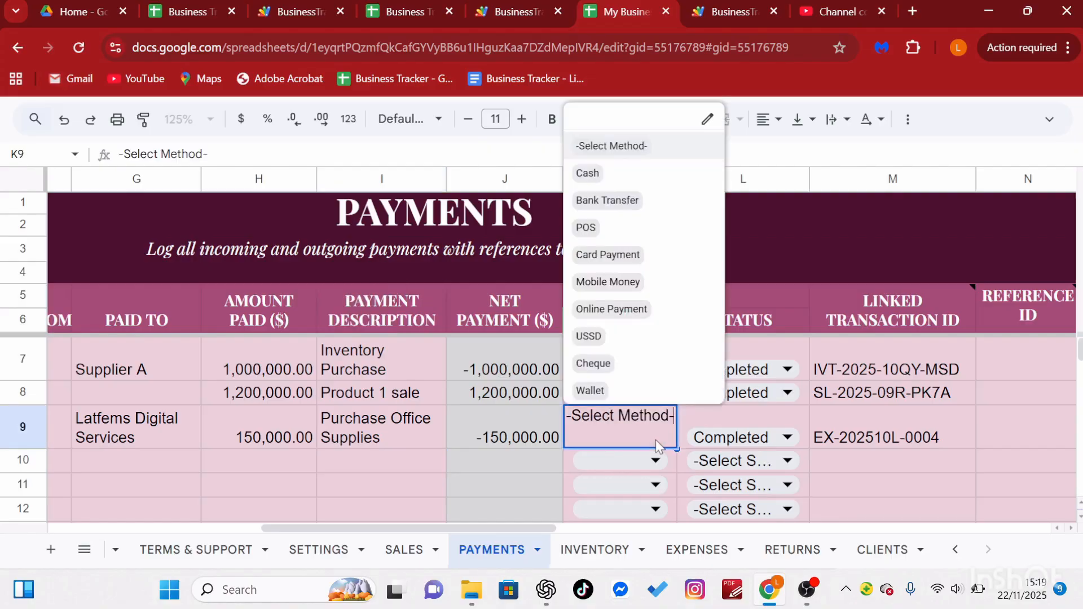
pyautogui.click(597, 177)
pyautogui.press('Tab')
pyautogui.press('Tab')
pyautogui.press('Tab')
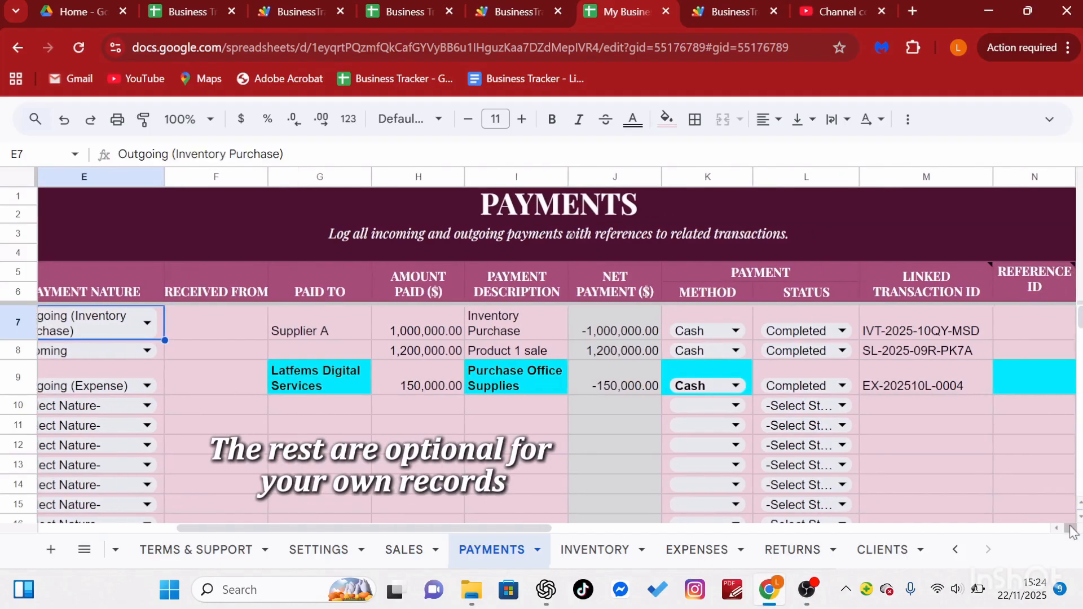
# Step: Examine the Outstanding Incoming and Outstanding Outgoing columns and read the note on the Outstanding Incoming header
pyautogui.hscroll(5, 1071, 528)
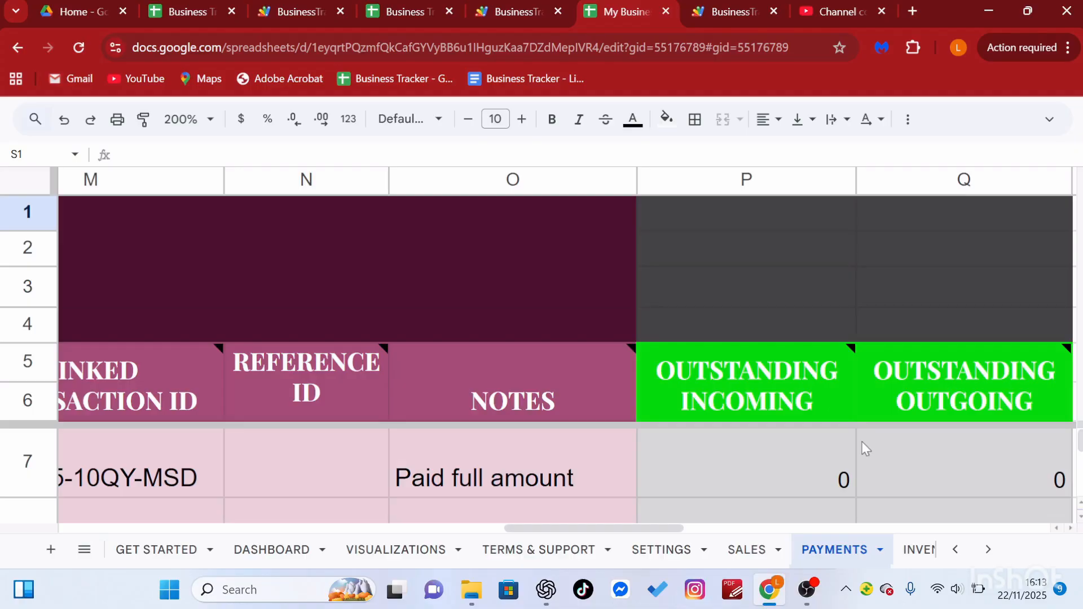
pyautogui.hotkey('ctrl', 'z')
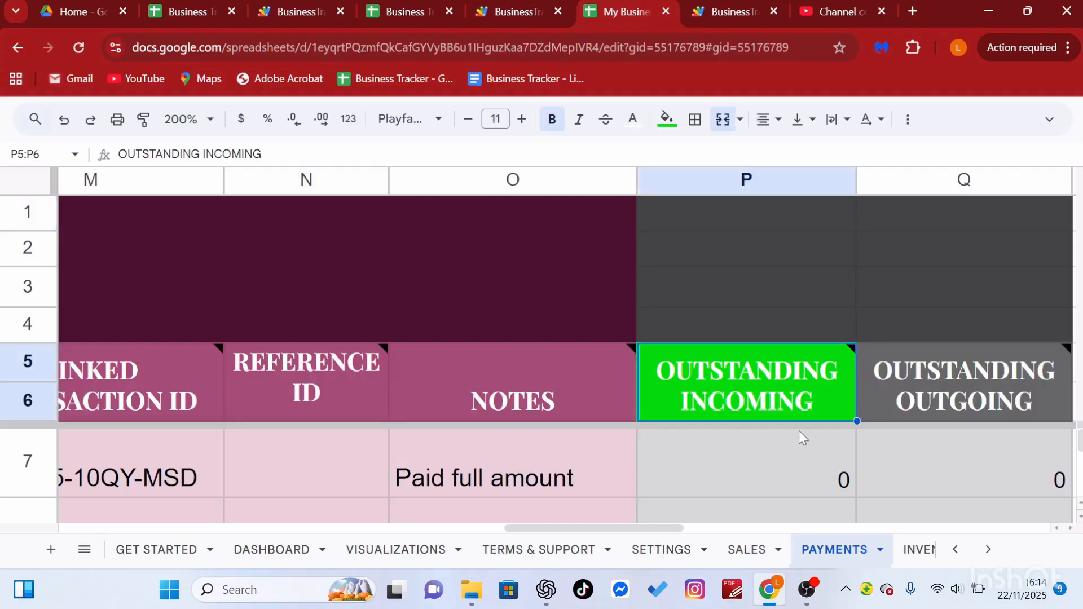
pyautogui.hotkey('ctrl', 'y')
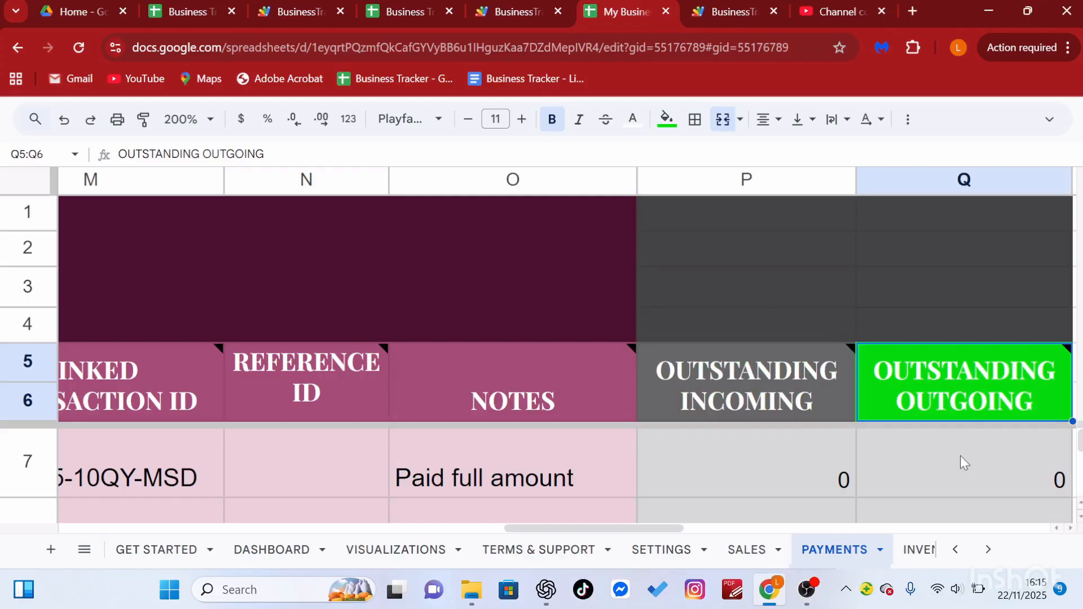
pyautogui.hscroll(-5, 964, 449)
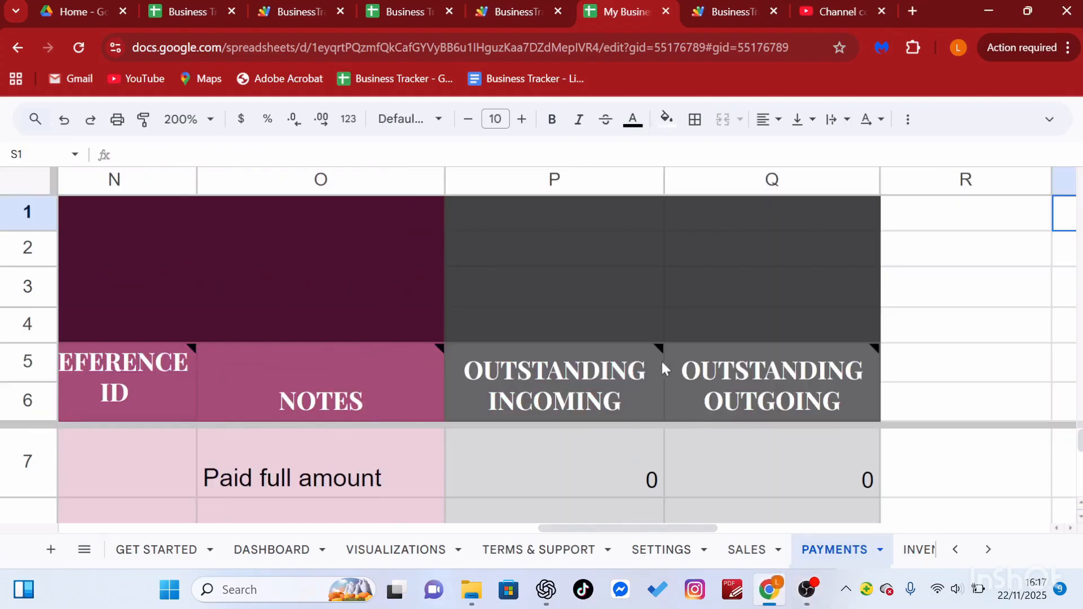
pyautogui.moveTo(652, 352)
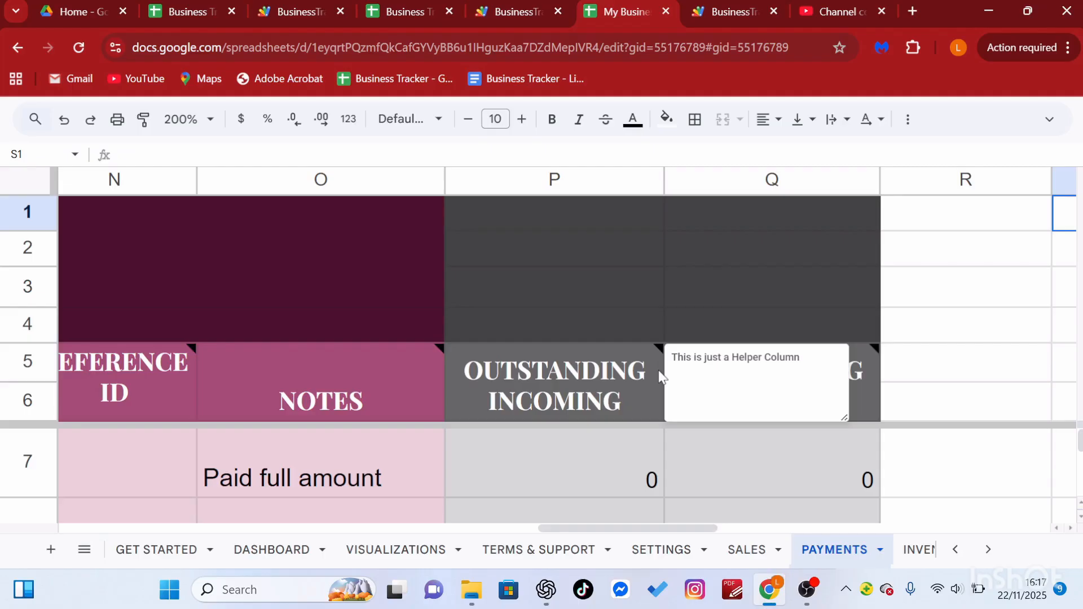
# Step: Hide the Outstanding Incoming and Outstanding Outgoing helper columns, P and Q, on the Payments sheet
pyautogui.hscroll(2, 660, 377)
pyautogui.click(411, 189)
pyautogui.rightClick(412, 186)
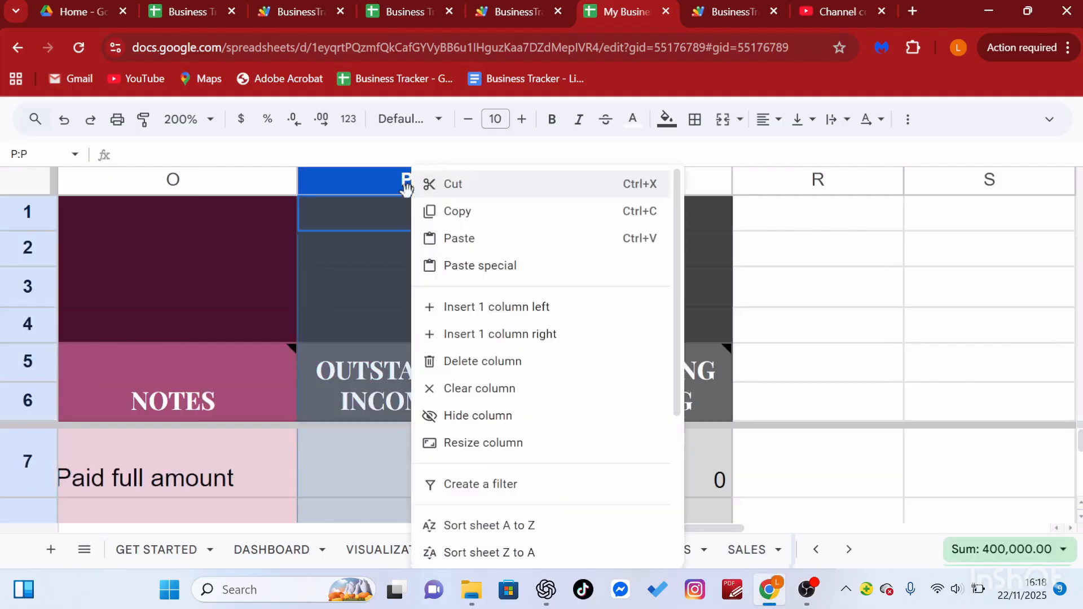
pyautogui.click(519, 422)
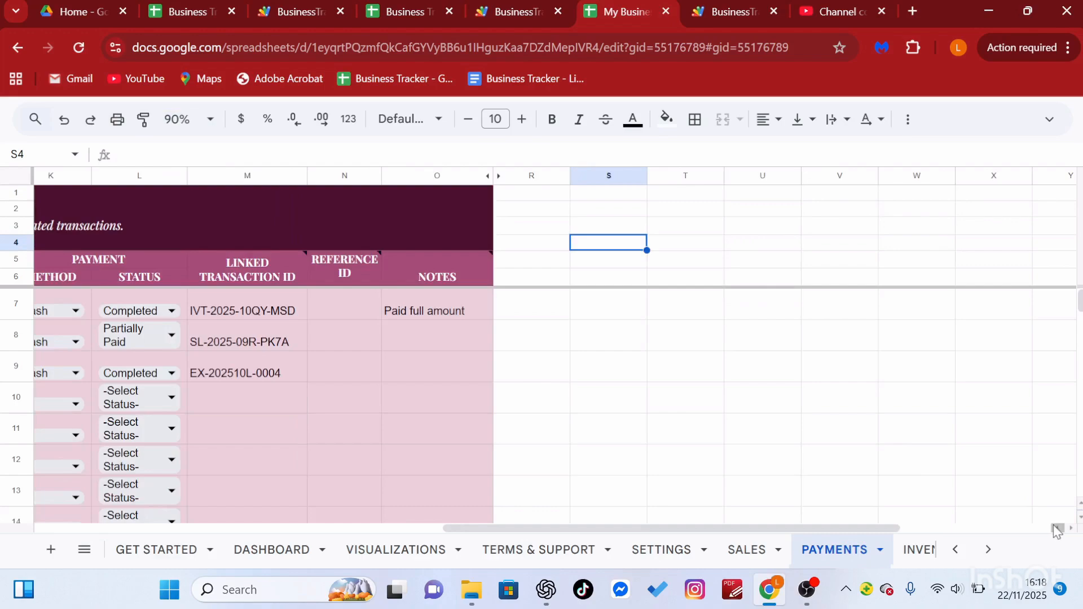
pyautogui.click(1057, 529)
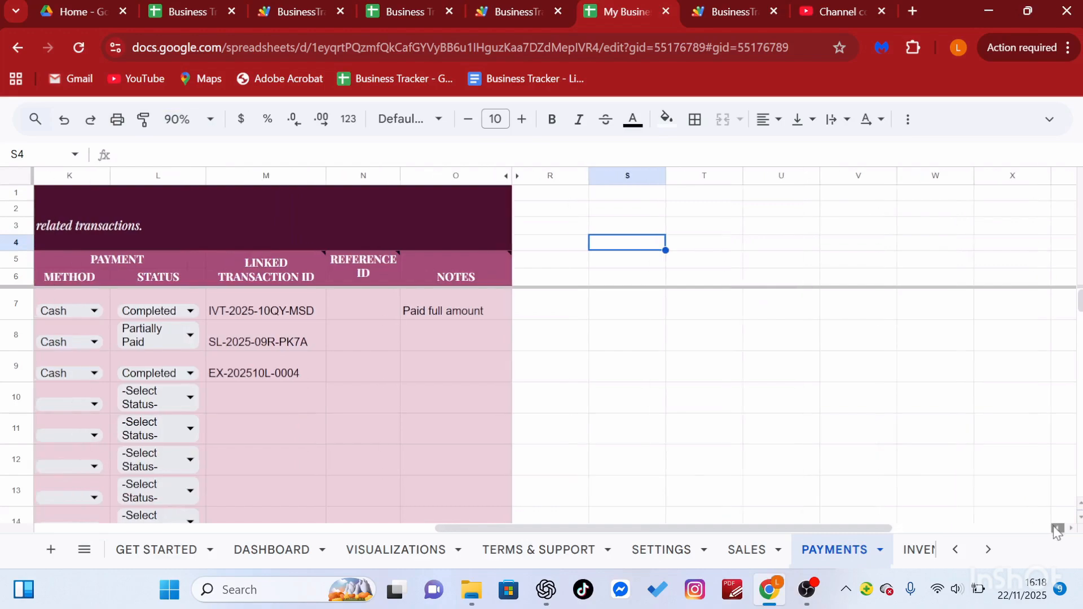
pyautogui.moveTo(1057, 529); pyautogui.dragTo(1071, 528)
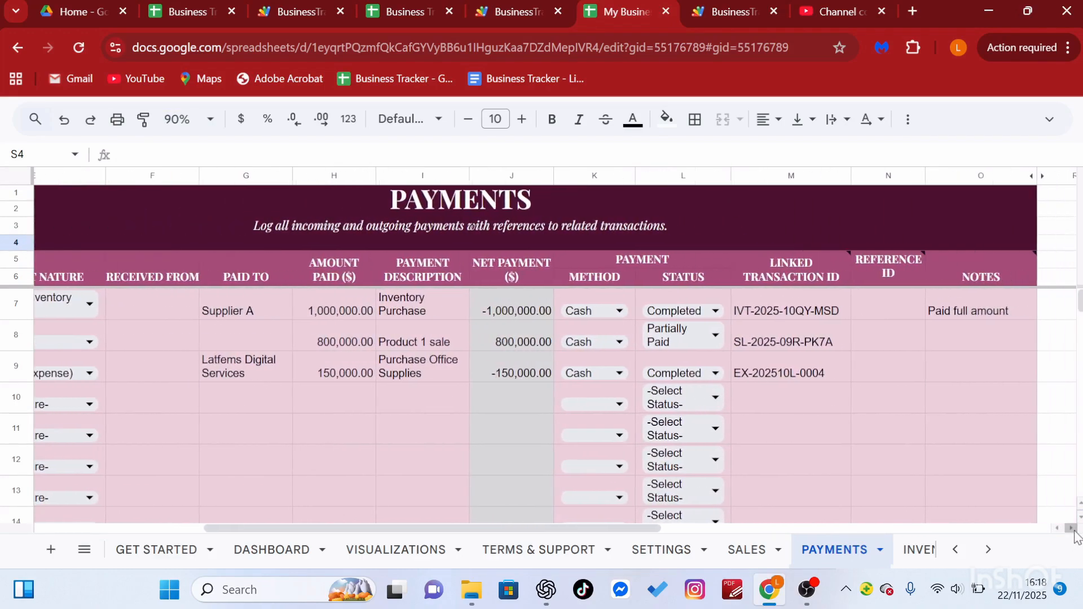
# Step: Undo the highlight formatting on the Dashboard's Net Cash Flow row and review the Cash Flow and Outstanding Payments tables
pyautogui.hscroll(2, 1018, 316)
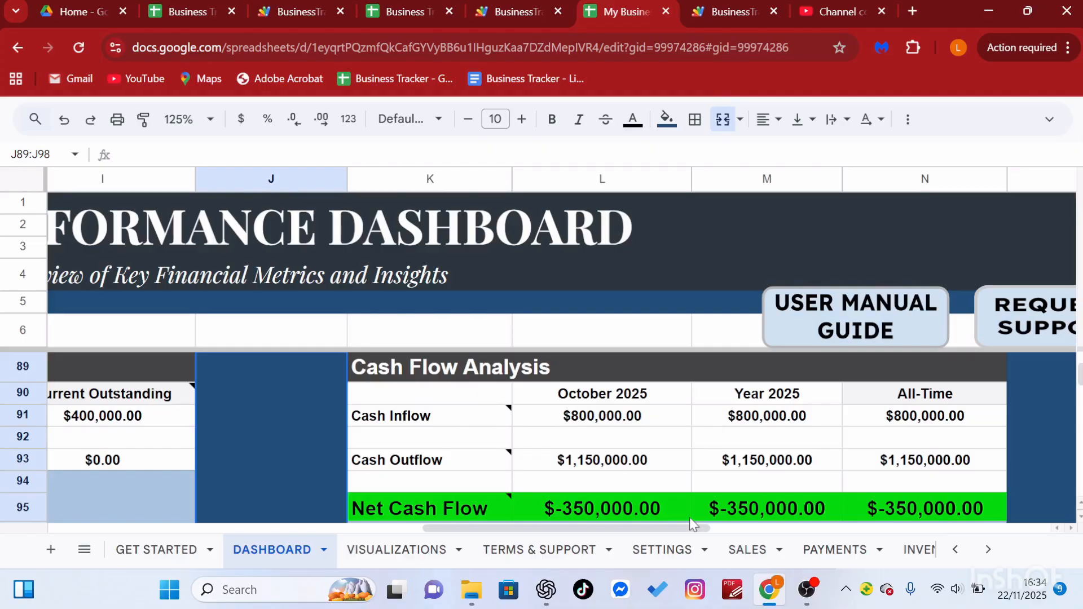
pyautogui.hotkey('ctrl', 'z')
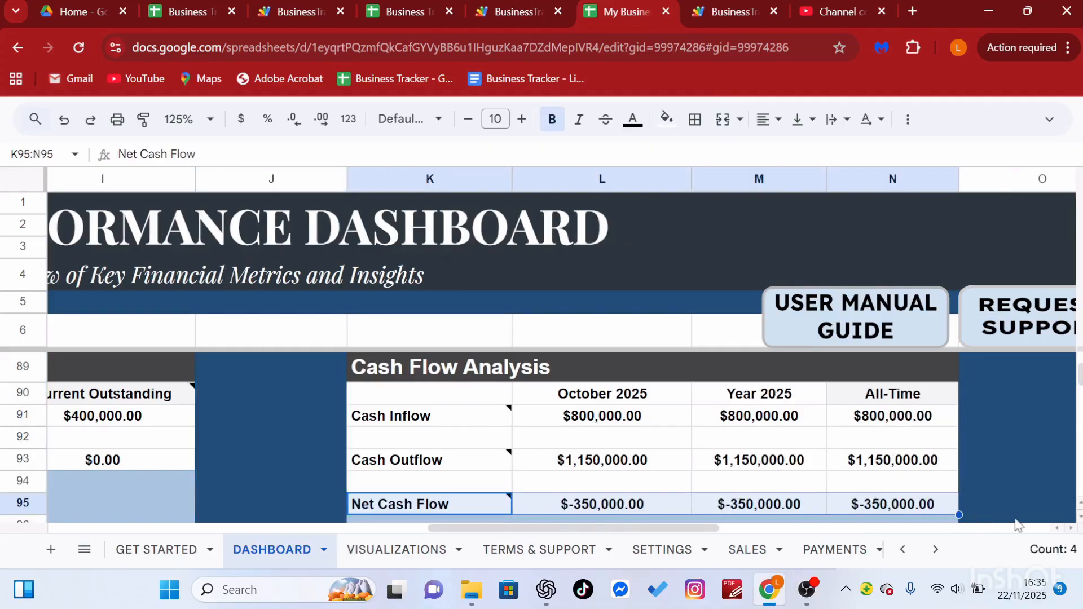
pyautogui.click(1057, 529)
pyautogui.click(1057, 529)
pyautogui.click(1057, 529)
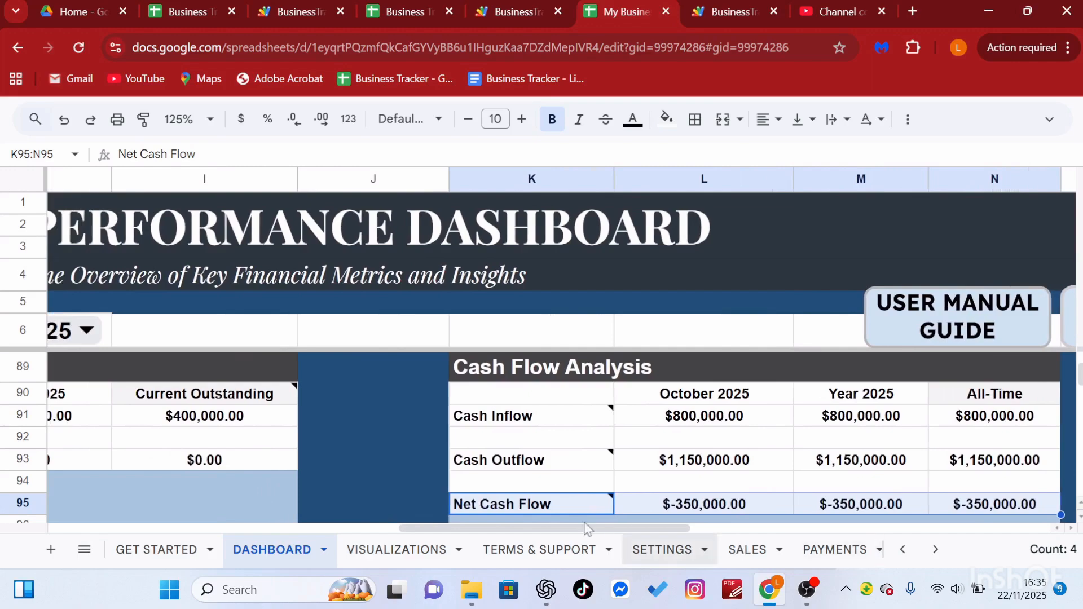
pyautogui.click(435, 459)
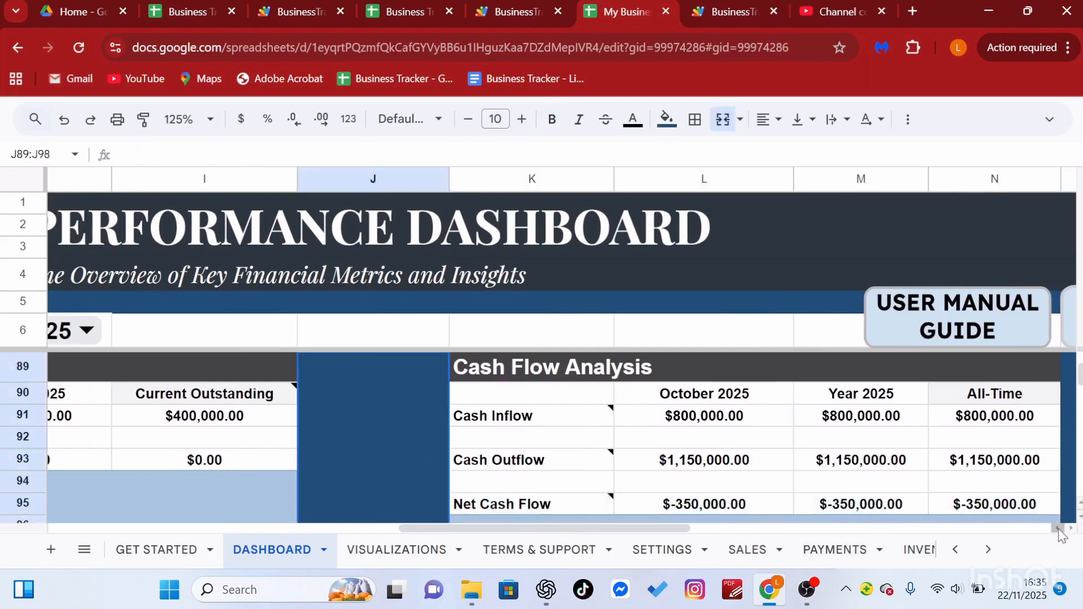
pyautogui.click(1059, 531)
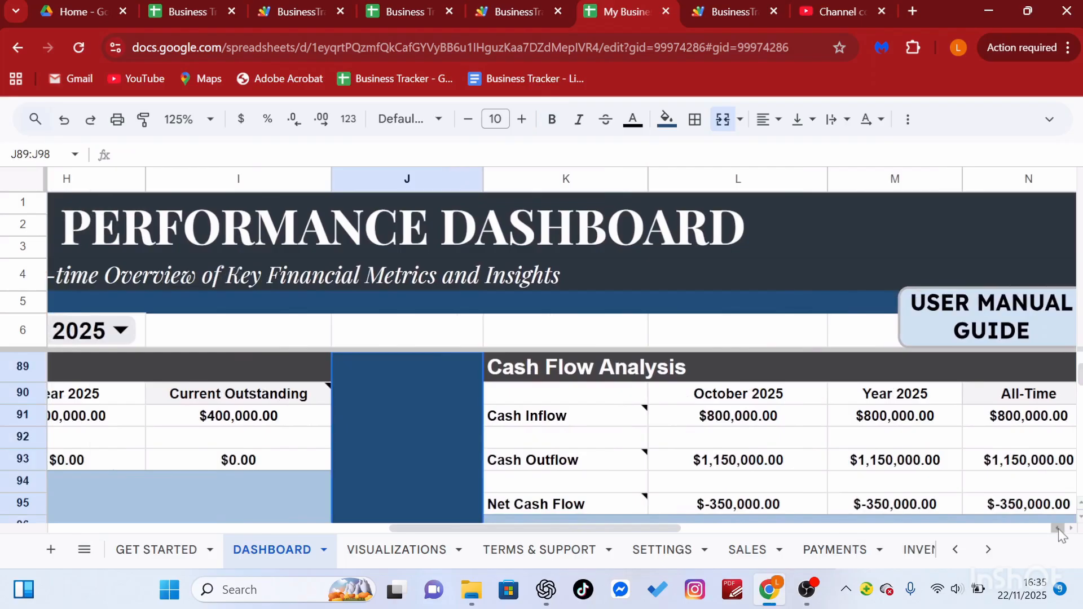
pyautogui.click(1059, 530)
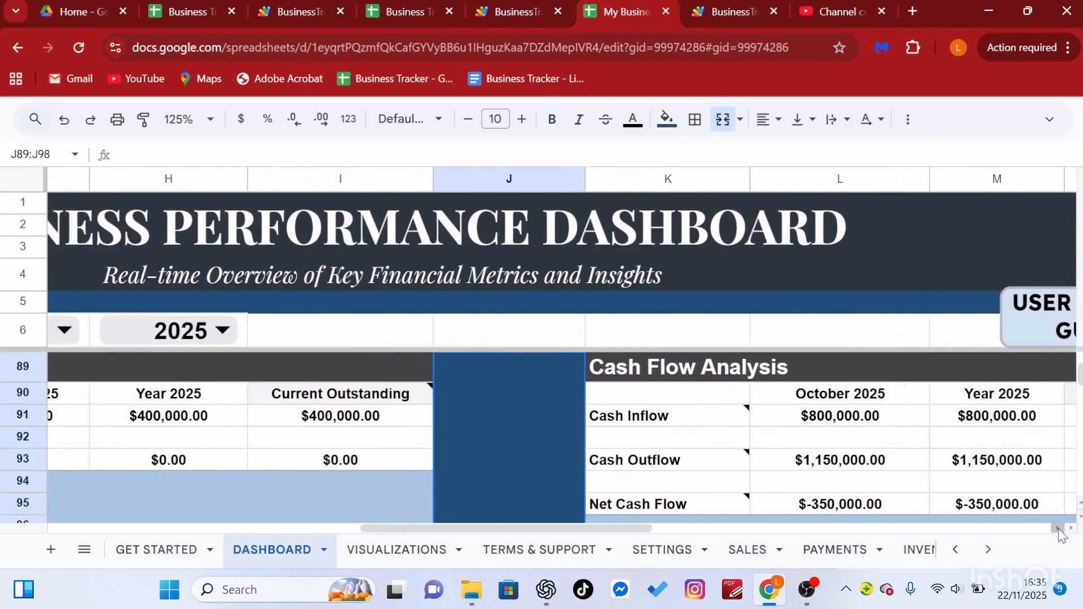
pyautogui.moveTo(1059, 529); pyautogui.dragTo(1059, 529)
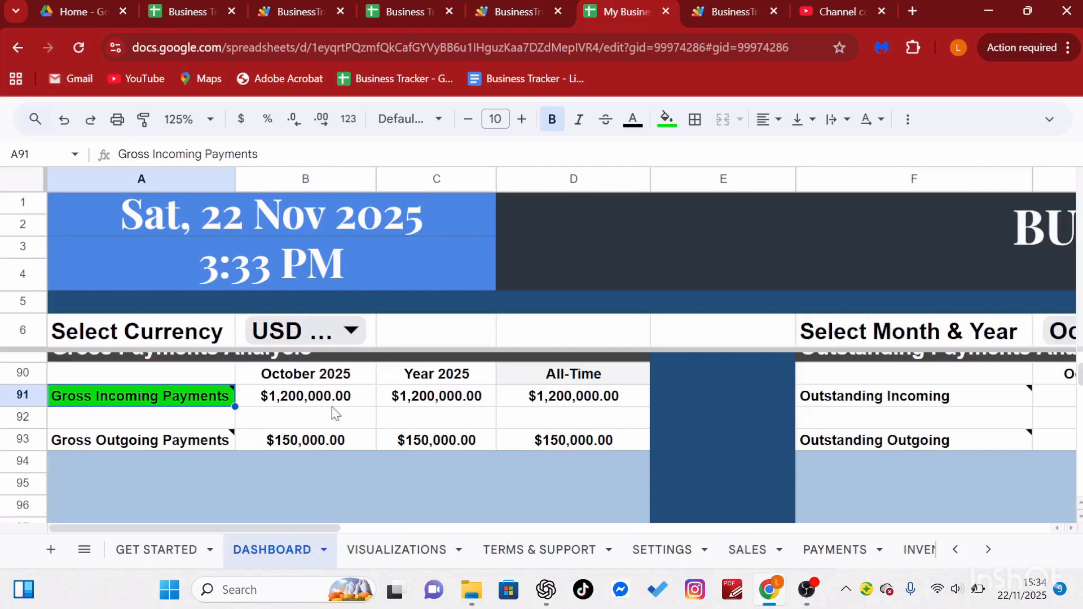
# Step: Examine the October 2025 Outstanding Incoming figure in the Dashboard's Outstanding Payments Analysis
pyautogui.moveTo(333, 406)
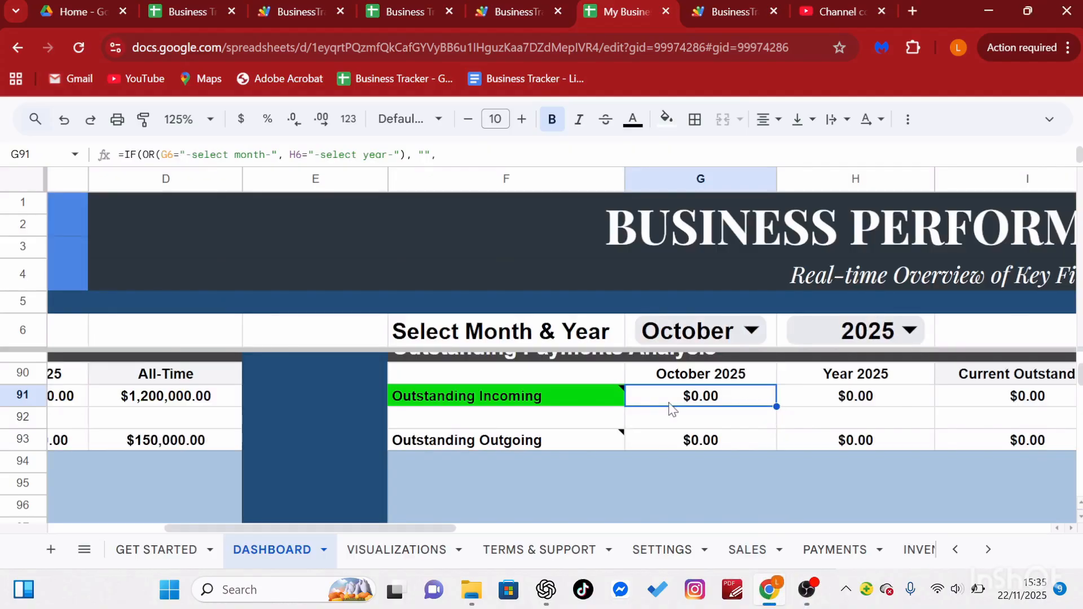
pyautogui.hscroll(10, 670, 404)
pyautogui.click(697, 401)
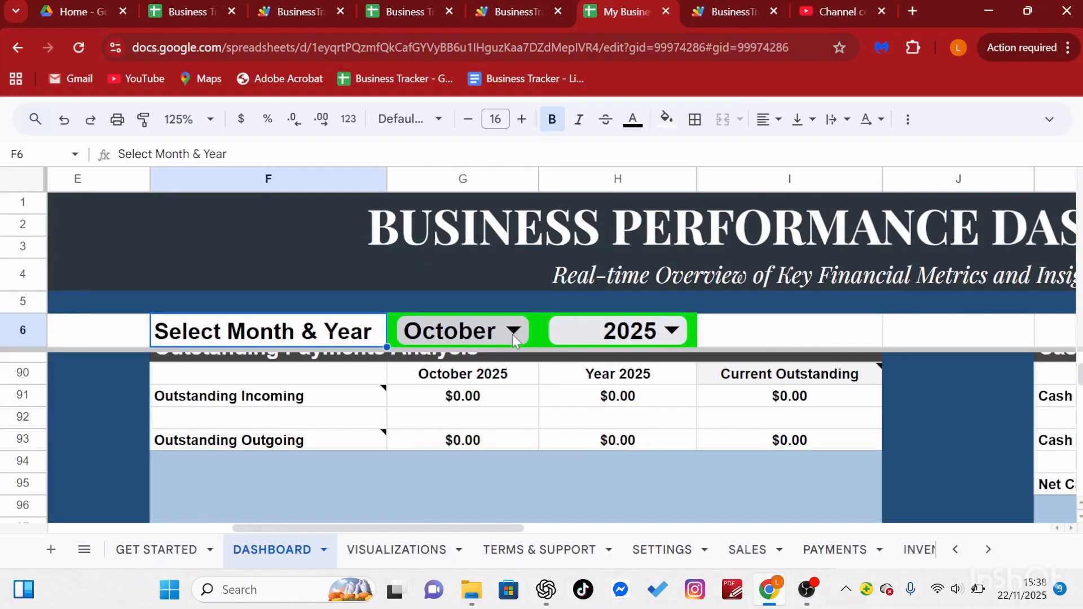
# Step: Select October as the month and 2025 as the year for the Dashboard's reporting period
pyautogui.click(514, 330)
pyautogui.scroll(-3, 488, 476)
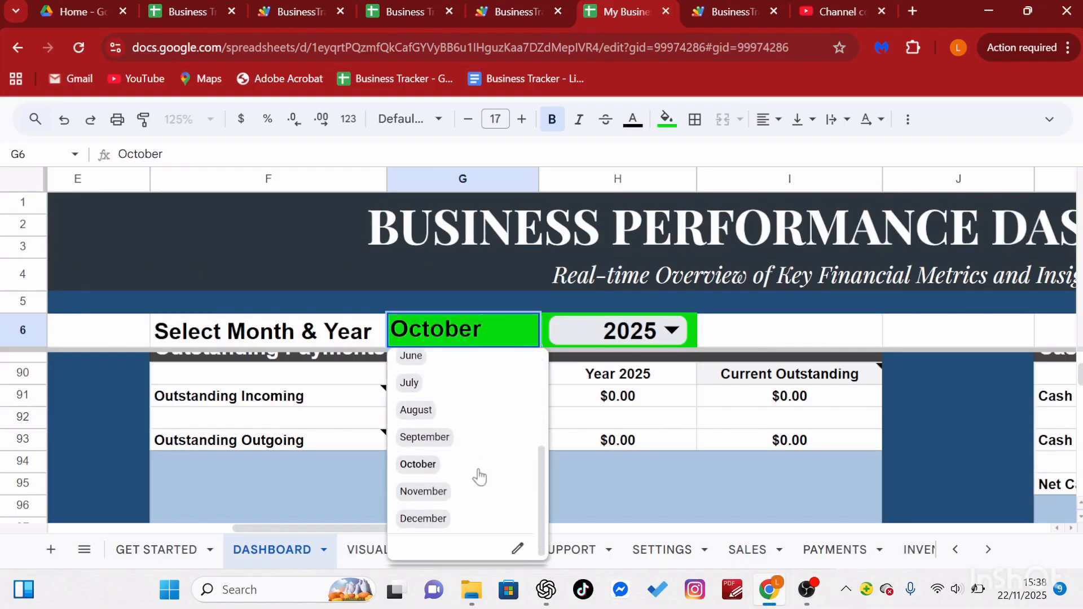
pyautogui.click(424, 465)
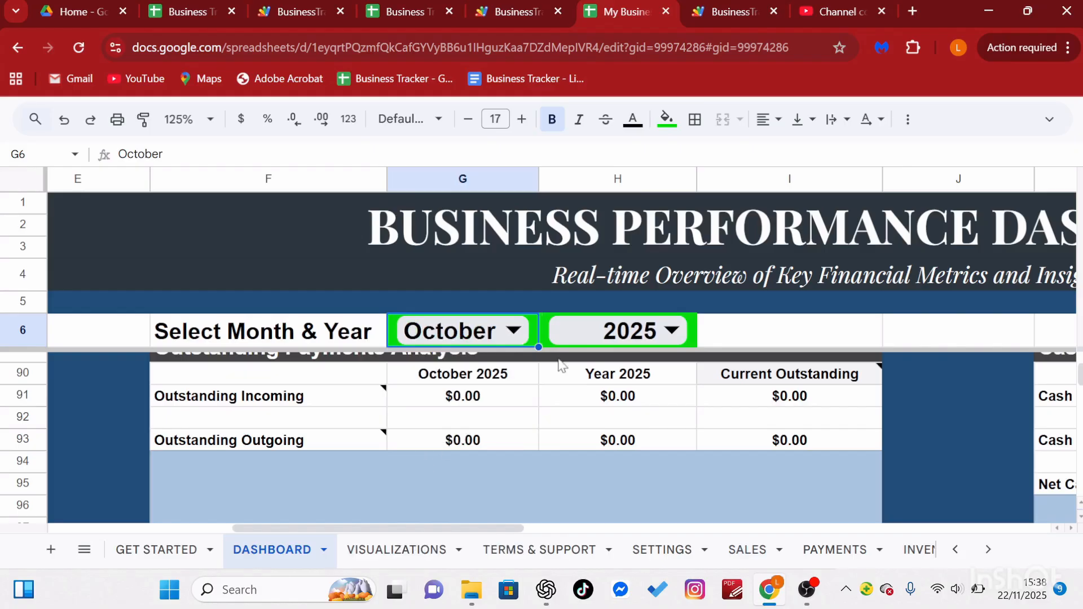
pyautogui.click(668, 332)
pyautogui.scroll(-2, 619, 516)
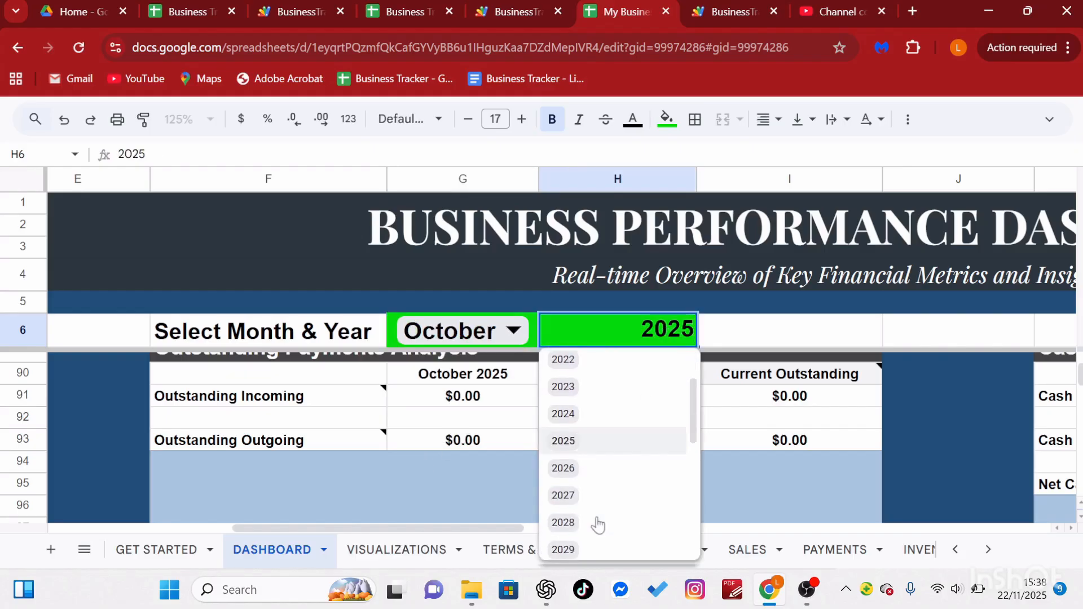
pyautogui.click(572, 444)
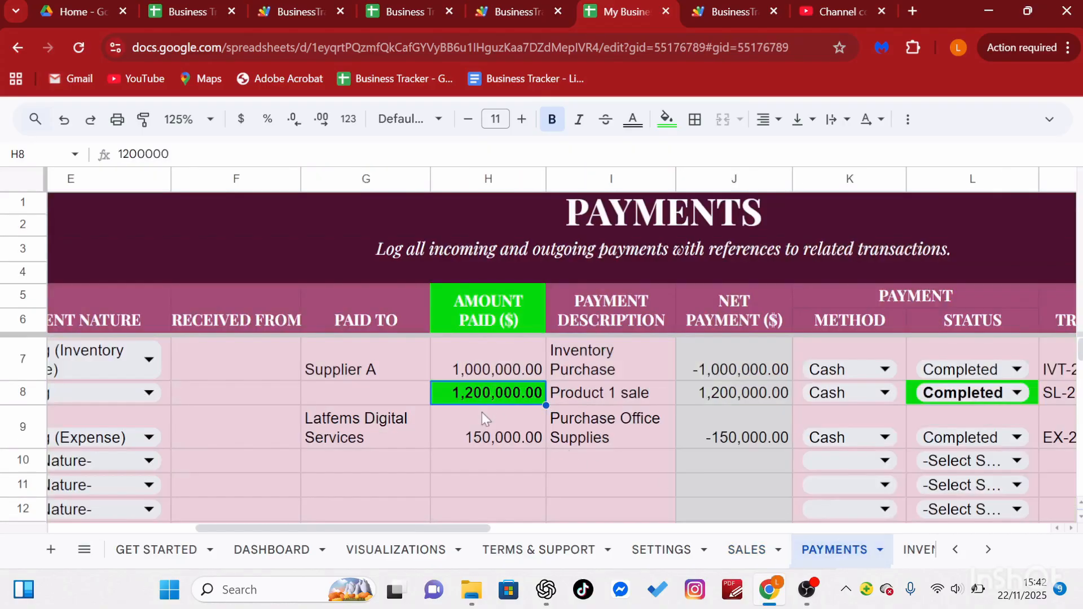
# Step: Set the Product 1 sale payment's Amount Paid to 800000 and its status to Partially Paid in row 8
pyautogui.write('800000')
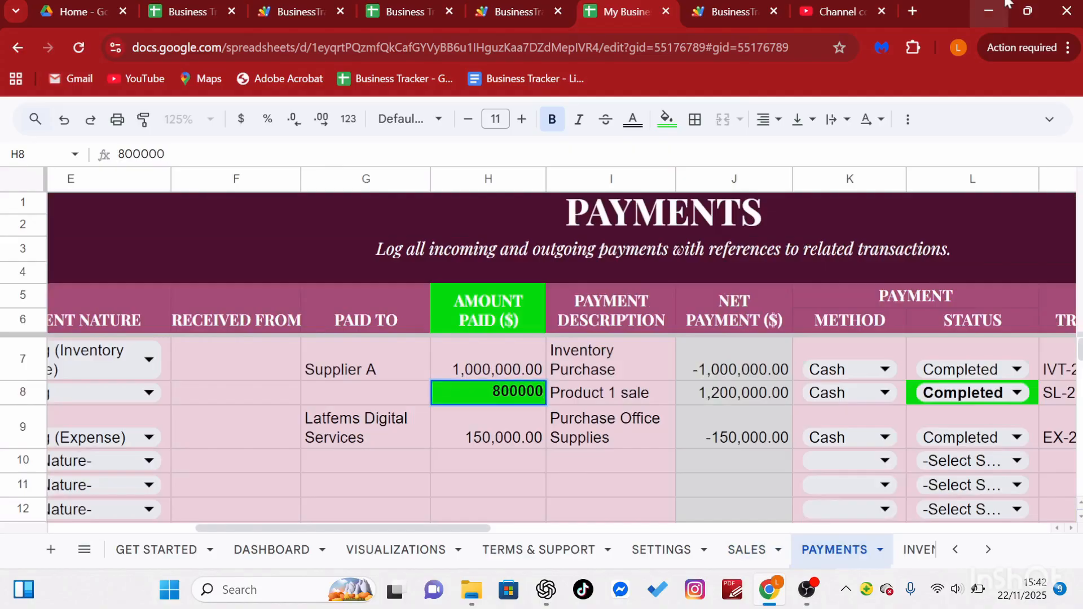
pyautogui.press('Return')
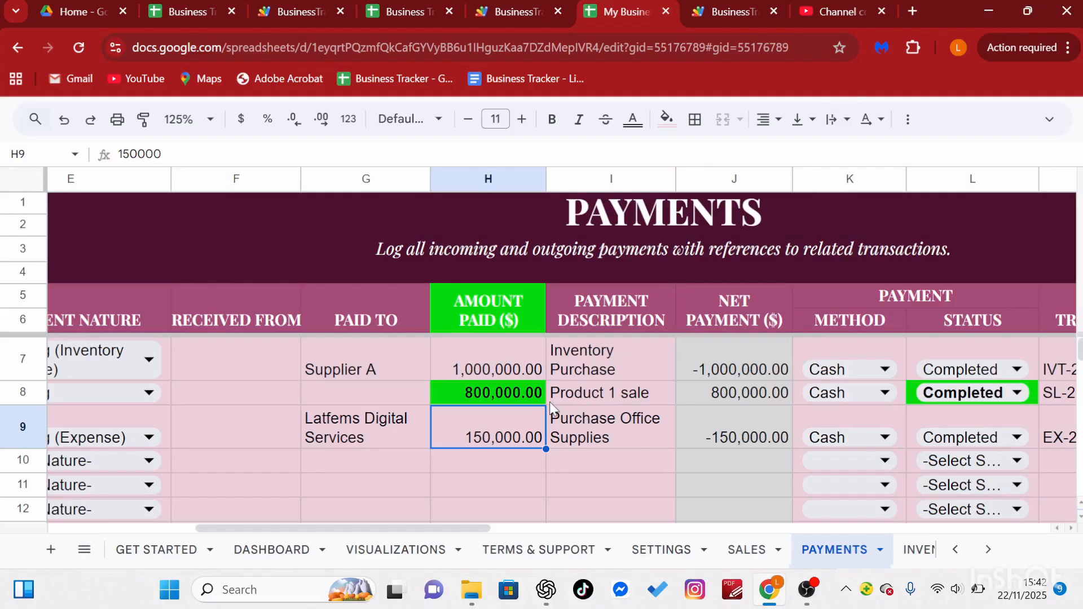
pyautogui.click(982, 393)
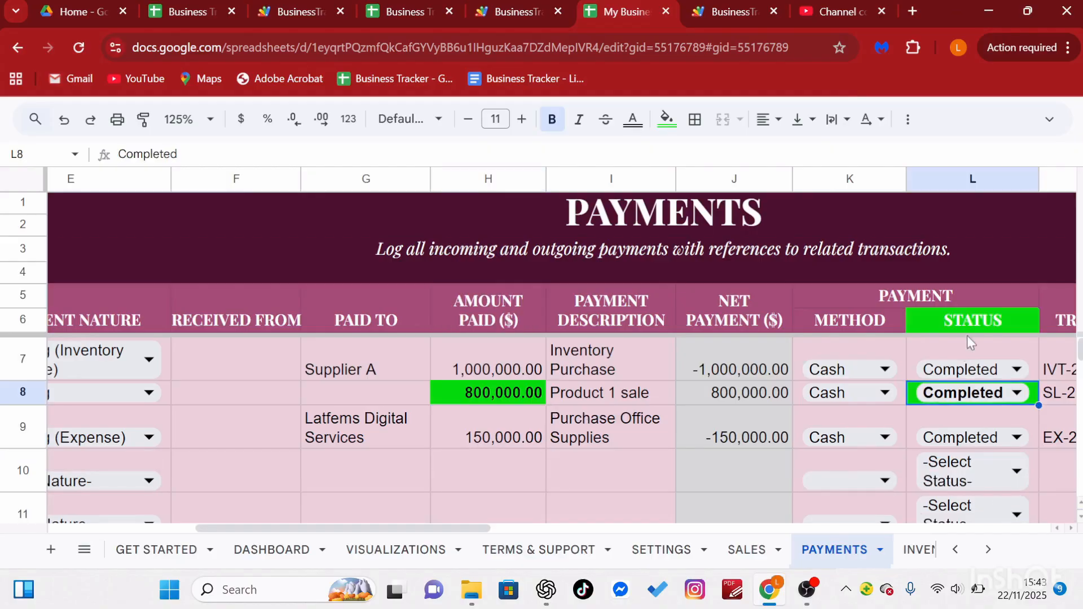
pyautogui.click(990, 390)
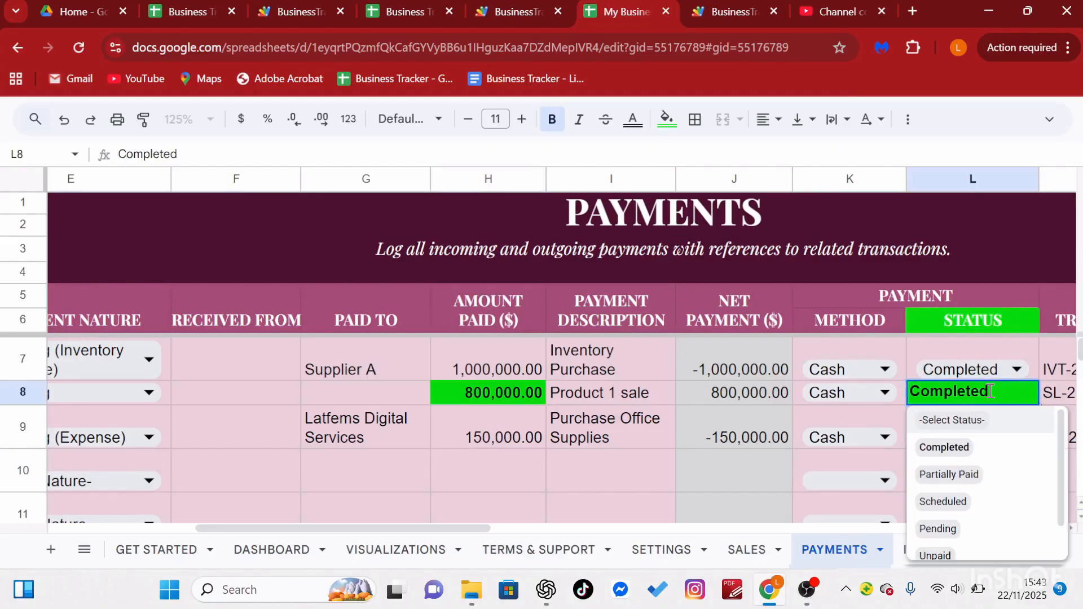
pyautogui.click(937, 474)
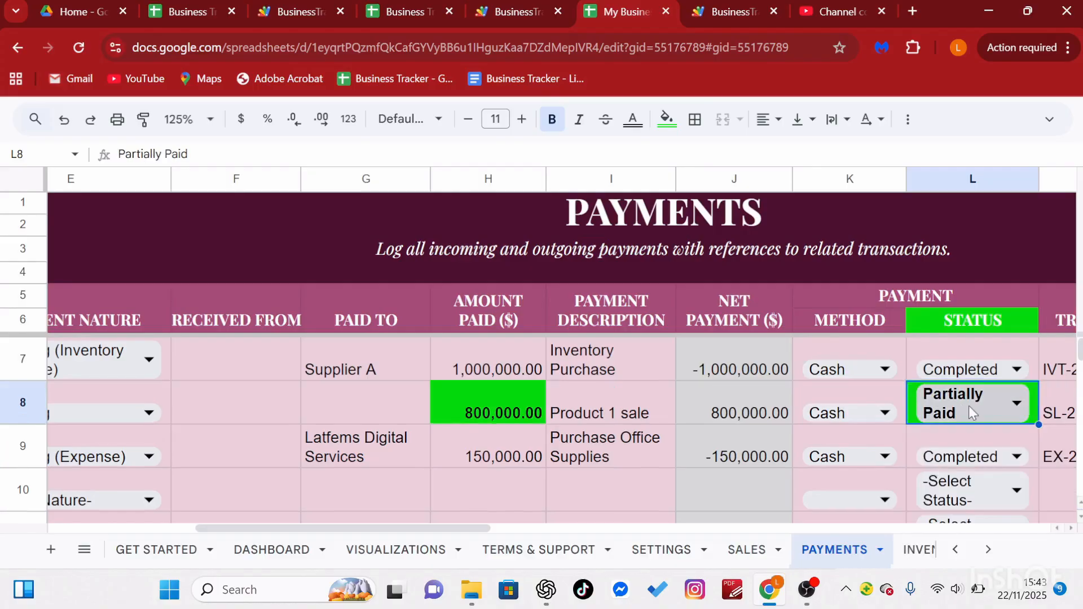
# Step: Compare the Product 1 sale payment's Linked Transaction ID with the automatic Sales ID on the Sales sheet
pyautogui.click(739, 325)
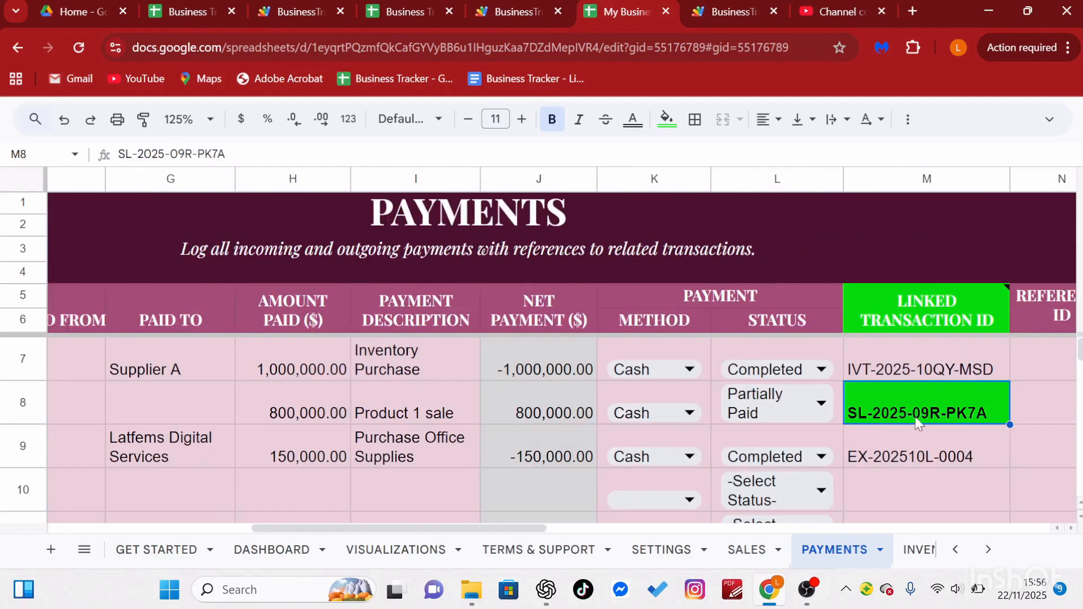
pyautogui.click(751, 557)
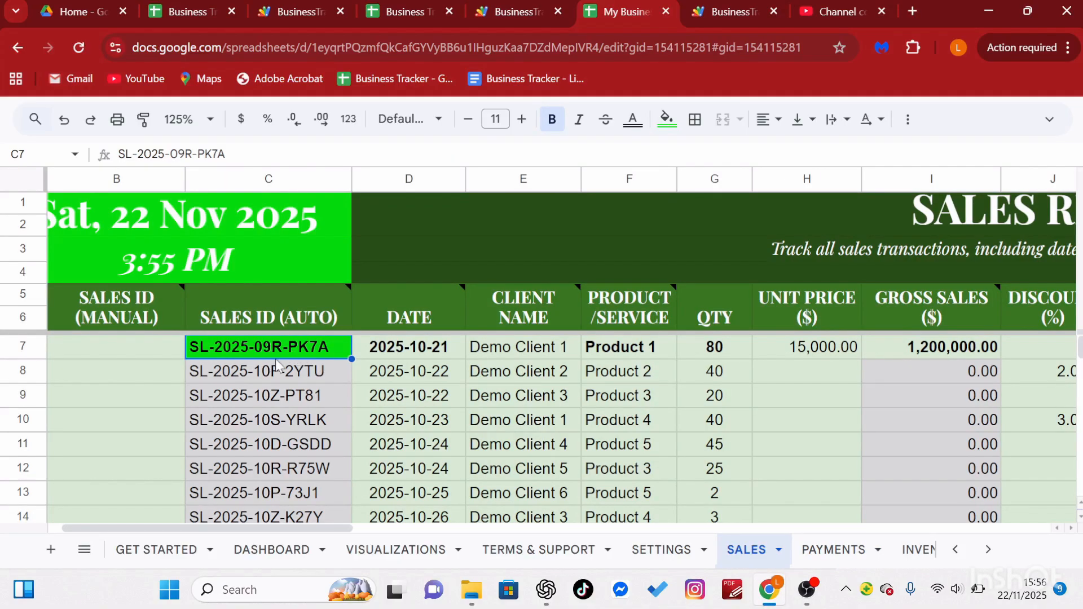
pyautogui.click(817, 543)
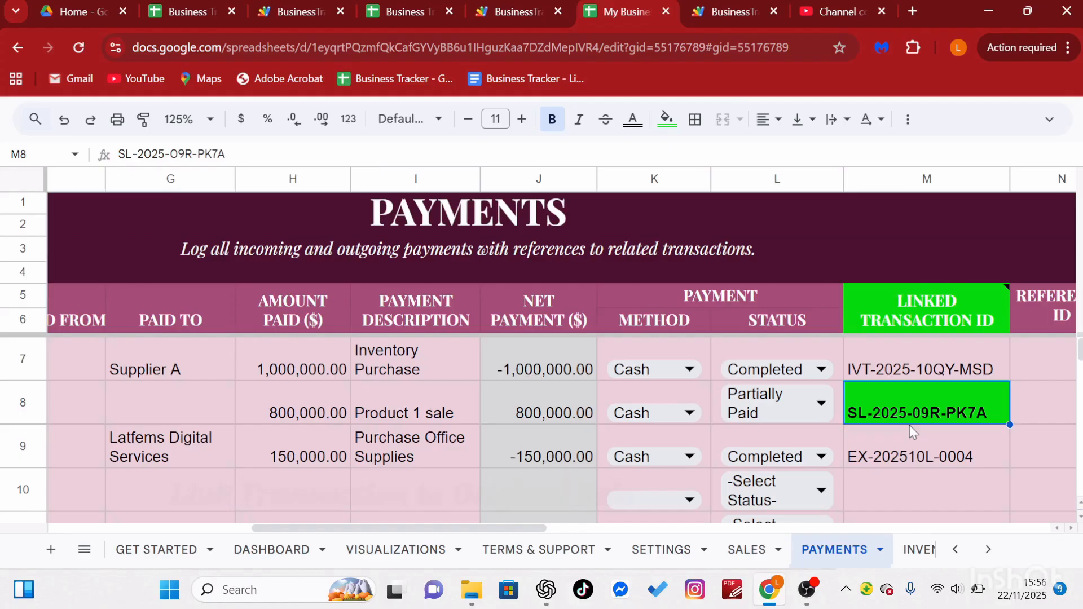
# Step: Review the Gross Payments, Outstanding Payments and Cash Flow Analysis tables on the Dashboard
pyautogui.click(294, 556)
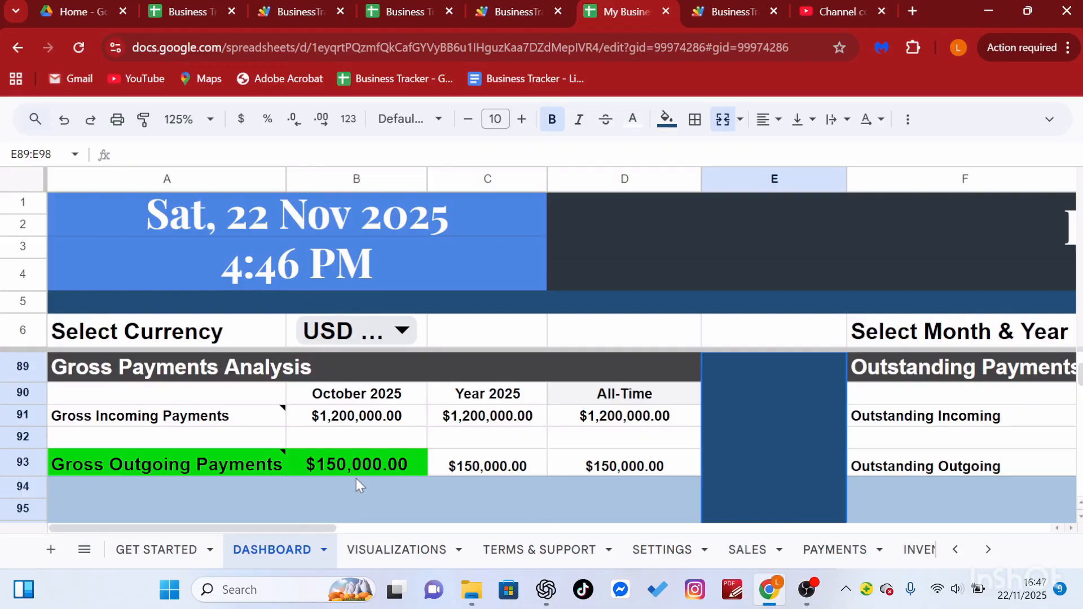
pyautogui.hscroll(10, 357, 479)
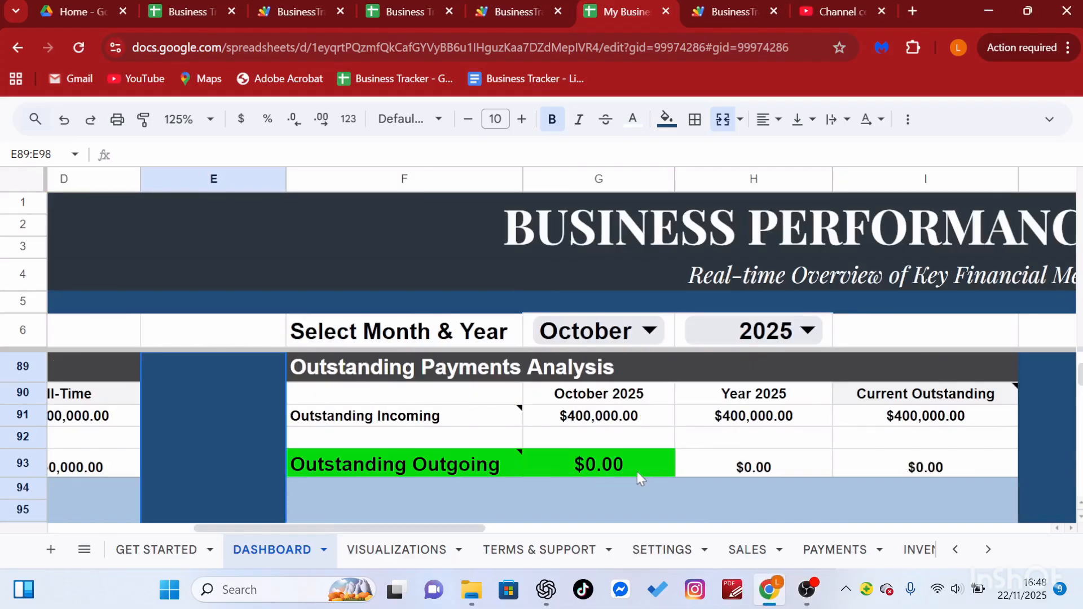
pyautogui.hscroll(5, 637, 472)
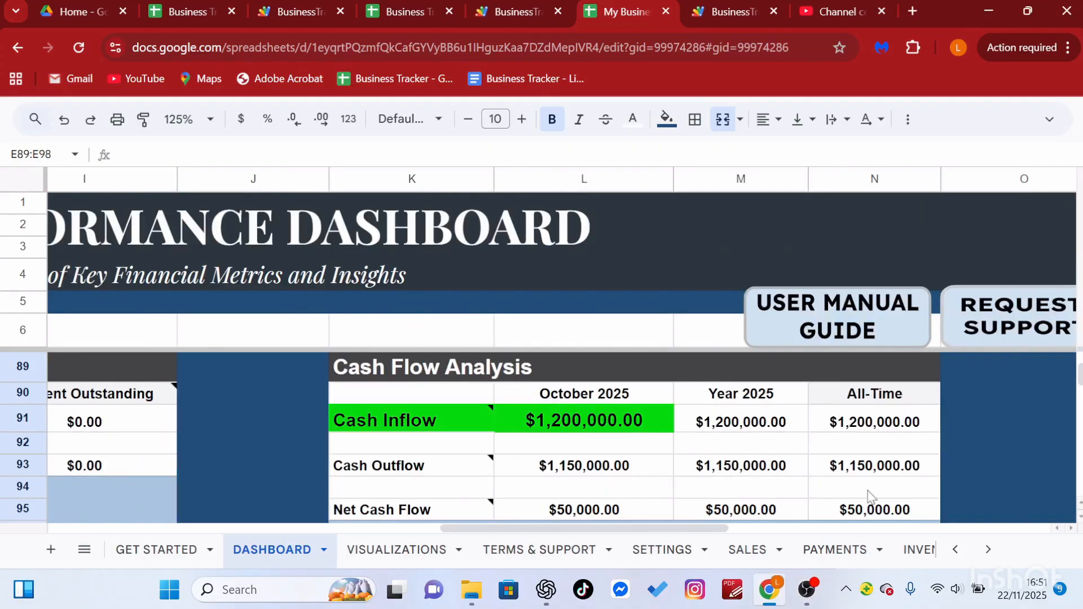
pyautogui.hscroll(-5, 325, 444)
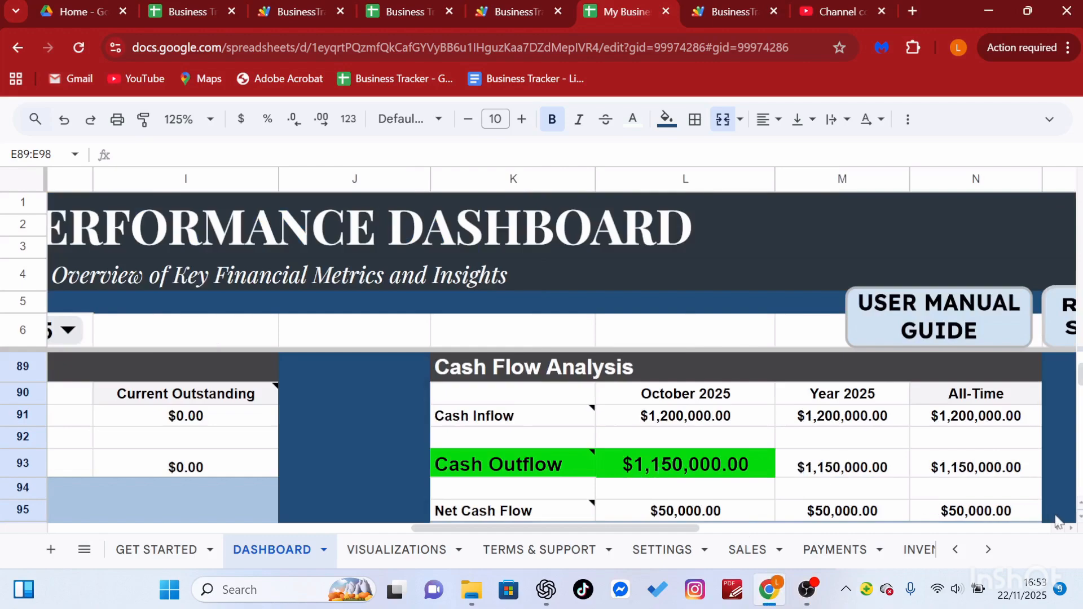
pyautogui.moveTo(1057, 531); pyautogui.dragTo(1057, 530)
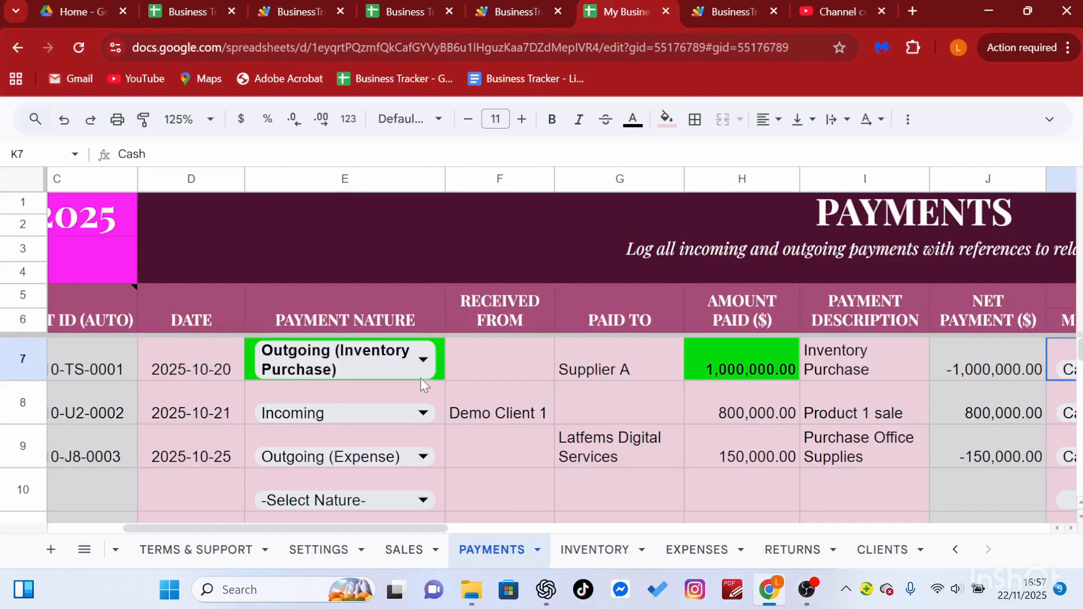
# Step: Set the office supplies payment's Amount Paid to 100000 and its status to Partially Paid in row 9 of the Payments sheet
pyautogui.hscroll(2, 443, 374)
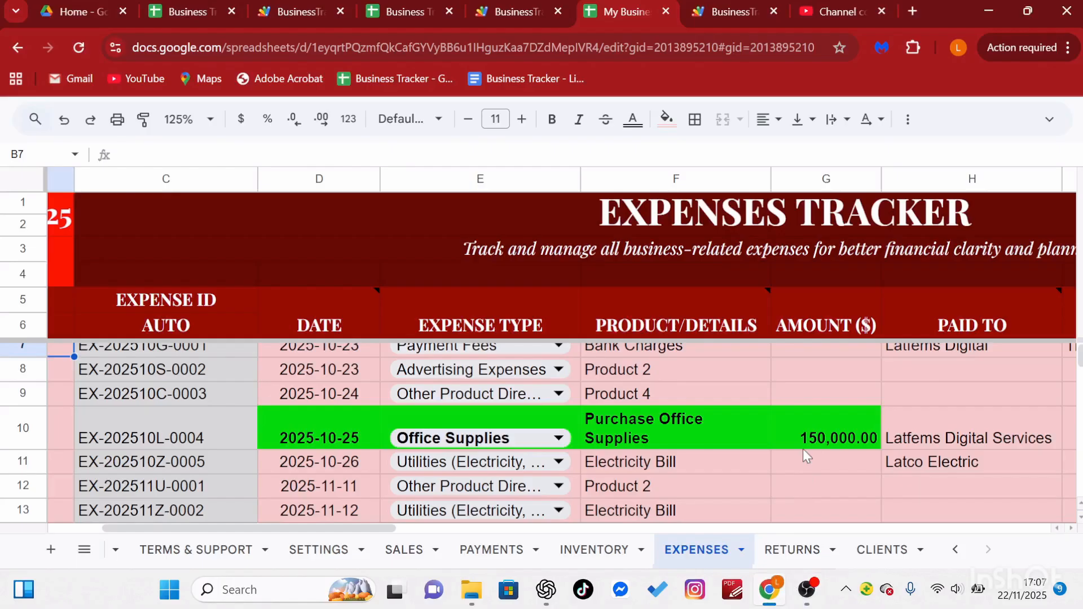
pyautogui.click(497, 547)
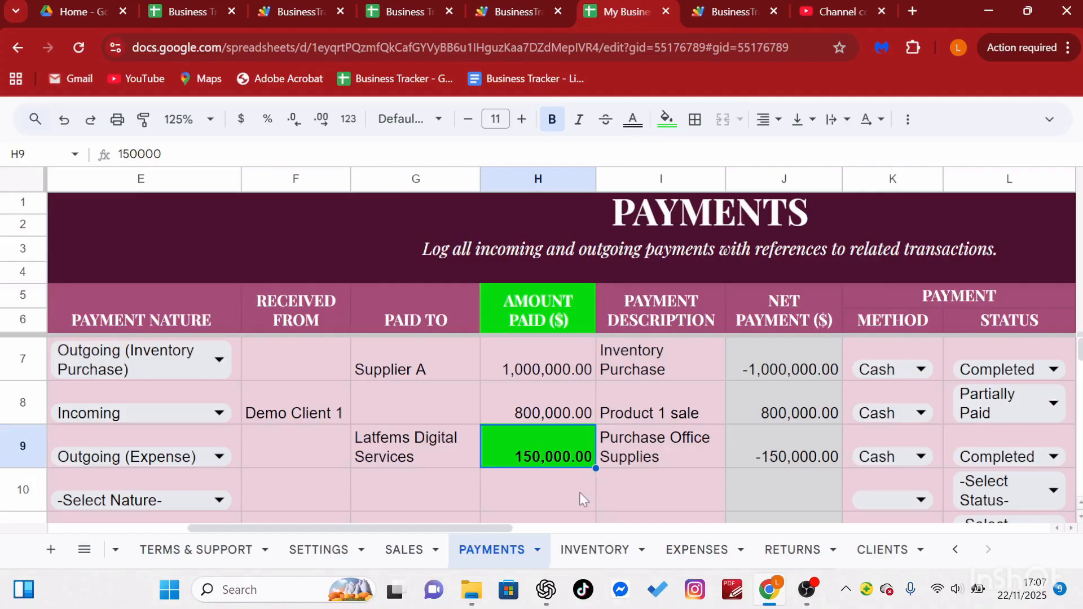
pyautogui.write('100000')
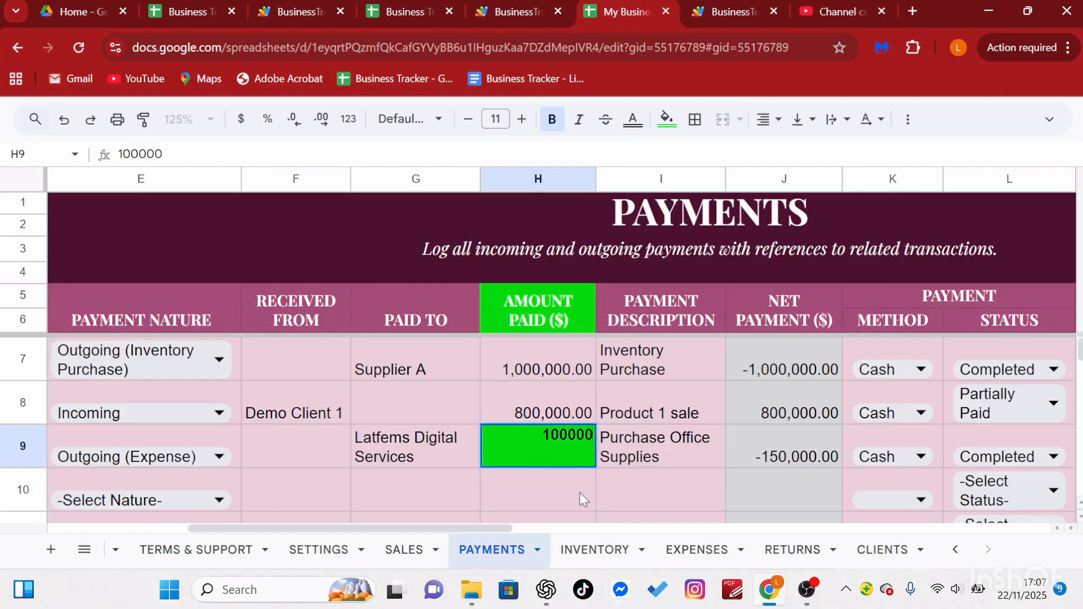
pyautogui.press('Return')
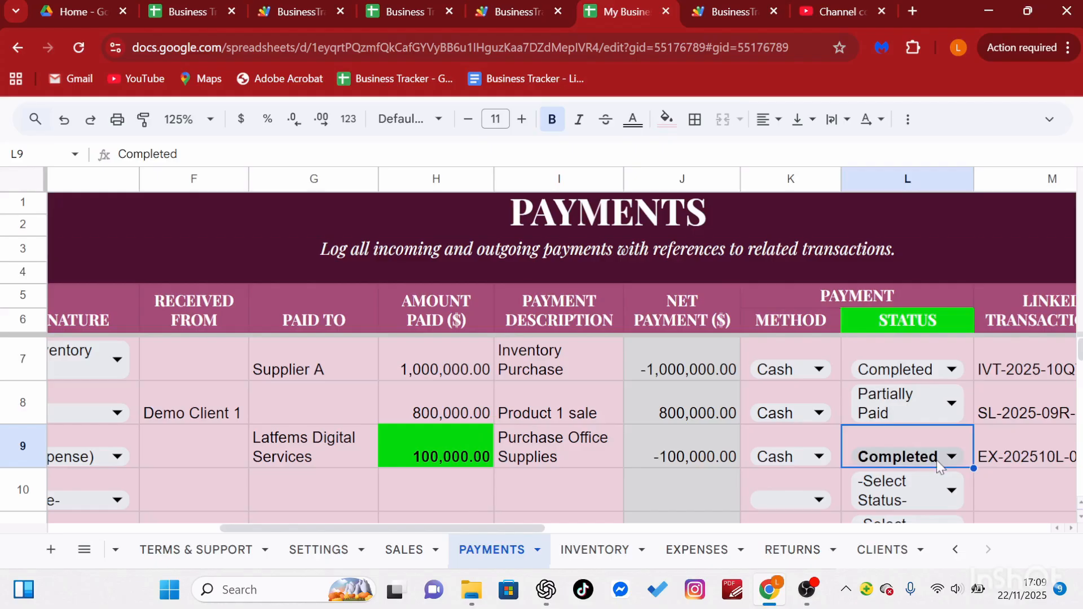
pyautogui.click(936, 460)
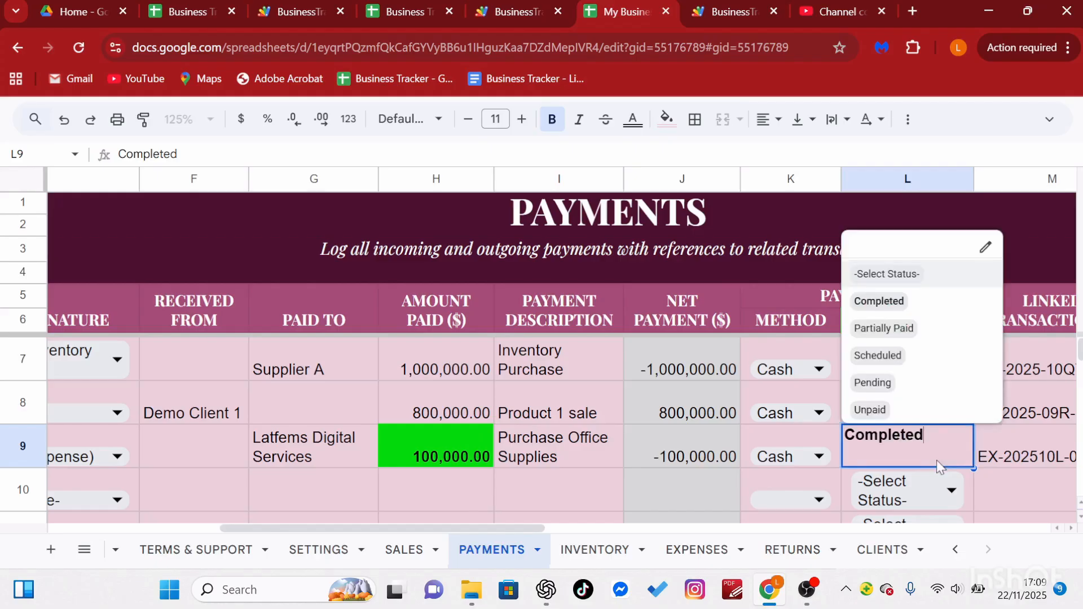
pyautogui.click(896, 329)
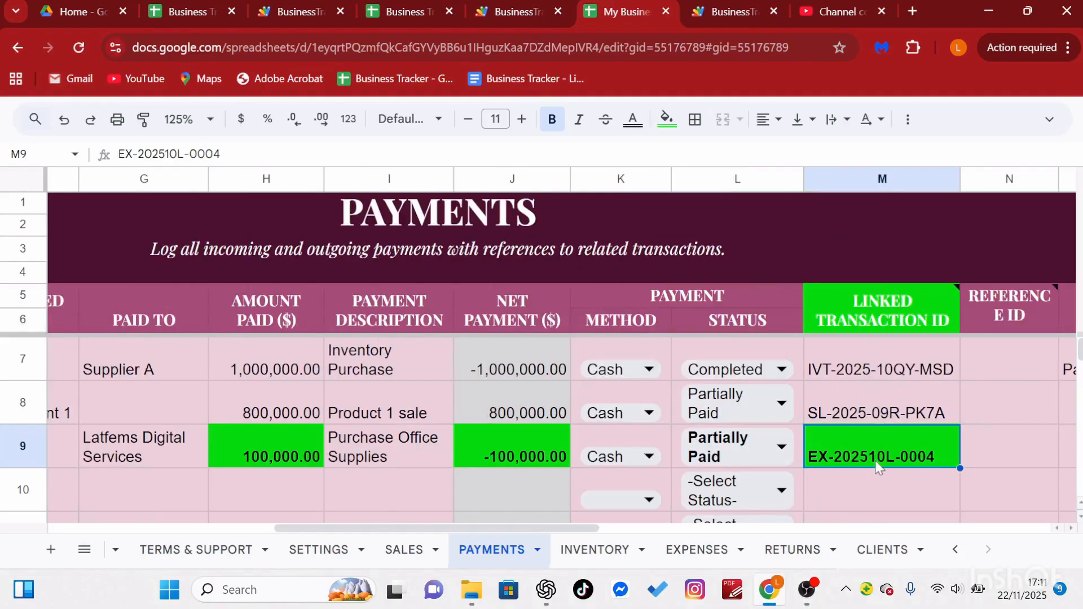
# Step: Check the office supplies payment's linked ID against the Expenses sheet and review Gross Outgoing Payments on the Dashboard
pyautogui.click(688, 554)
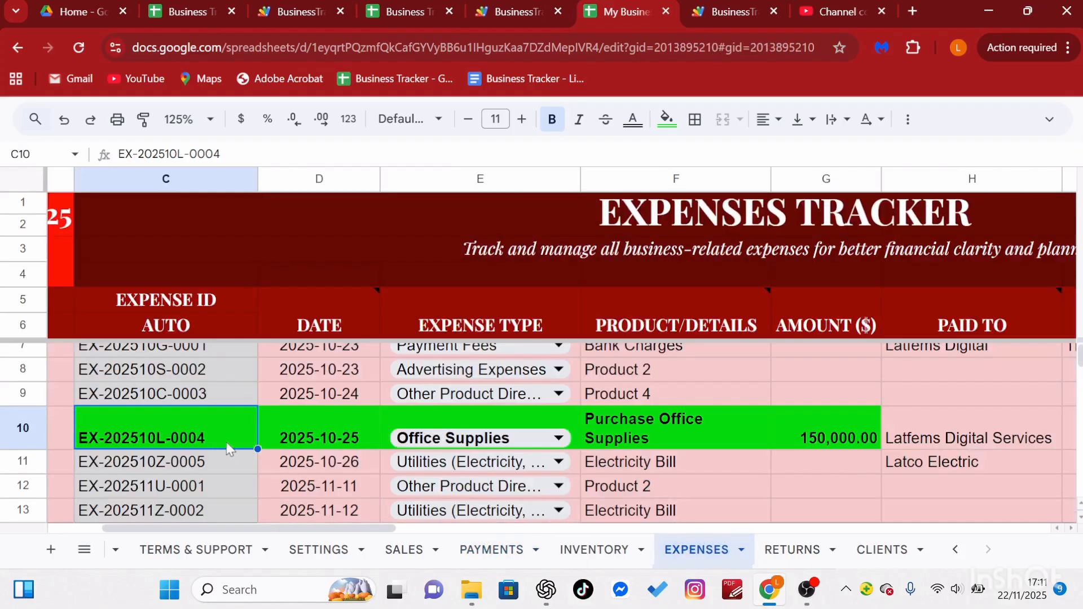
pyautogui.click(508, 551)
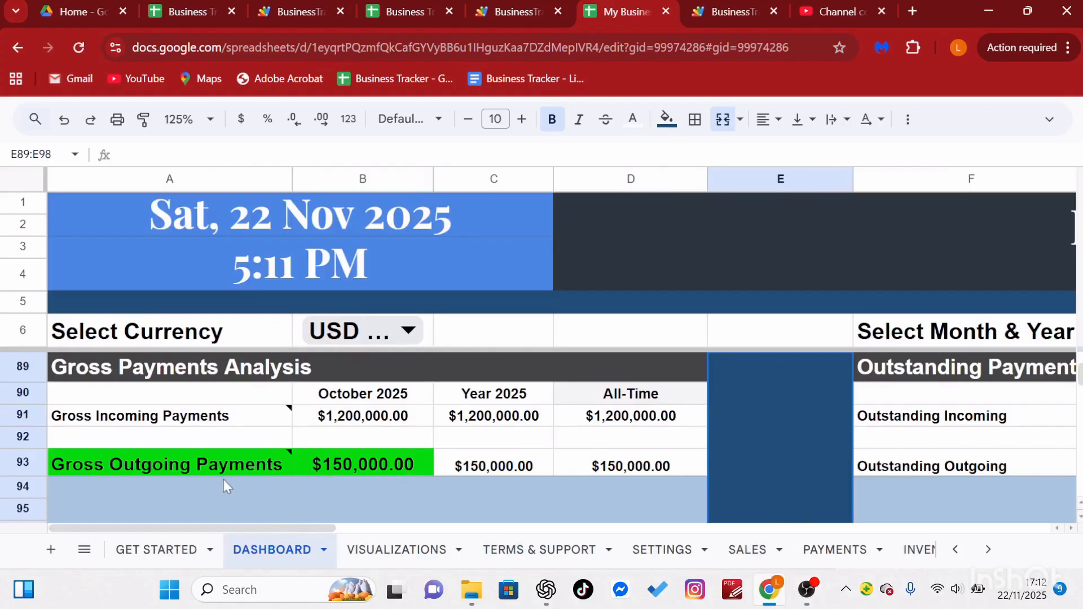
pyautogui.moveTo(248, 480)
pyautogui.hscroll(5, 364, 478)
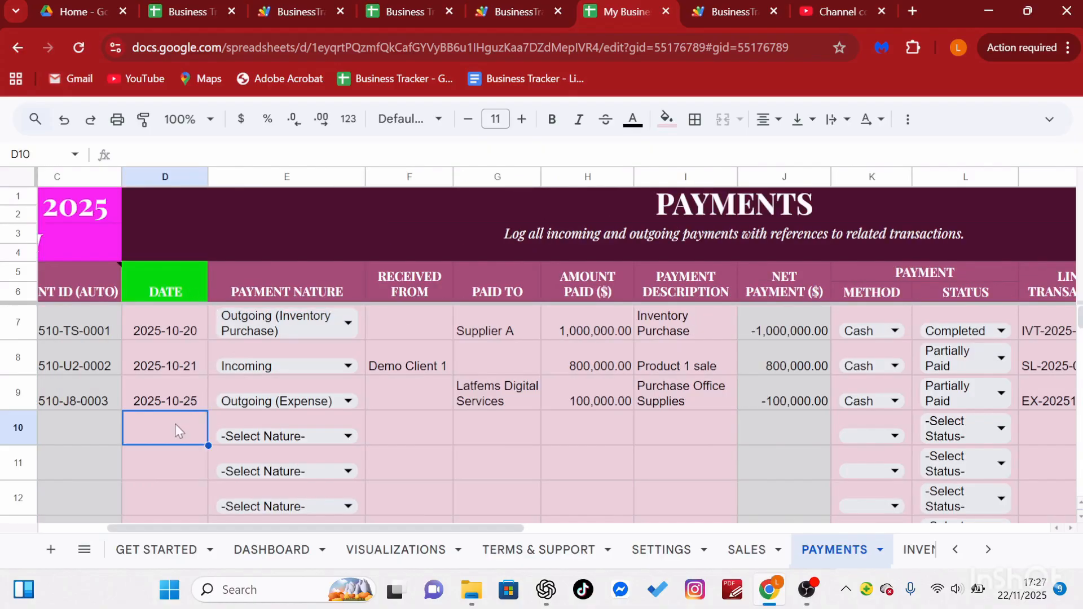
# Step: Log an Incoming payment of 400000 dated 2025-10-27 in row 10 of the Payments sheet
pyautogui.doubleClick(177, 425)
pyautogui.click(217, 192)
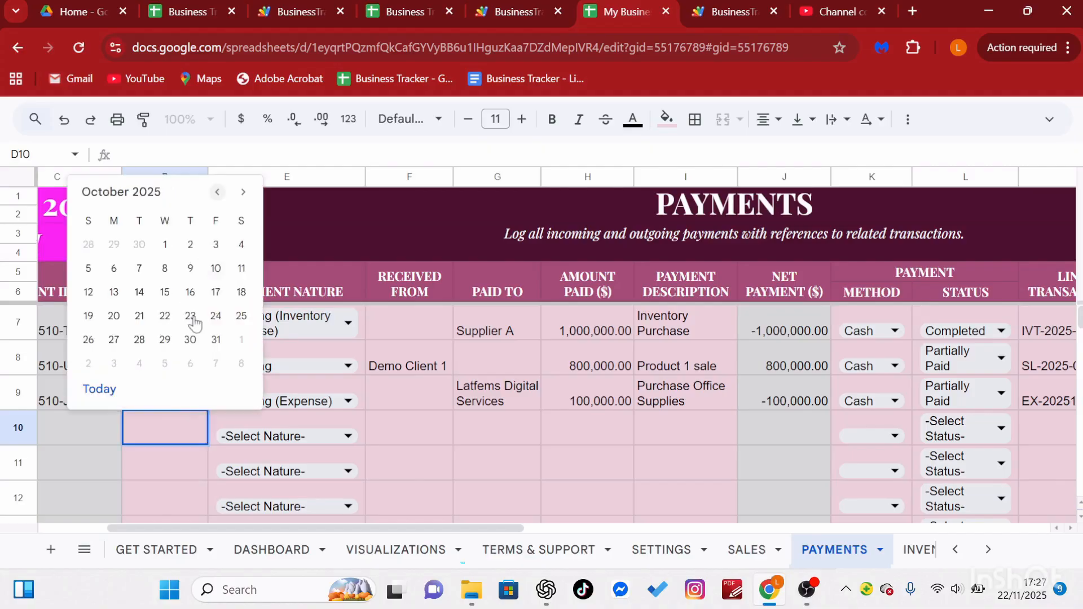
pyautogui.click(113, 340)
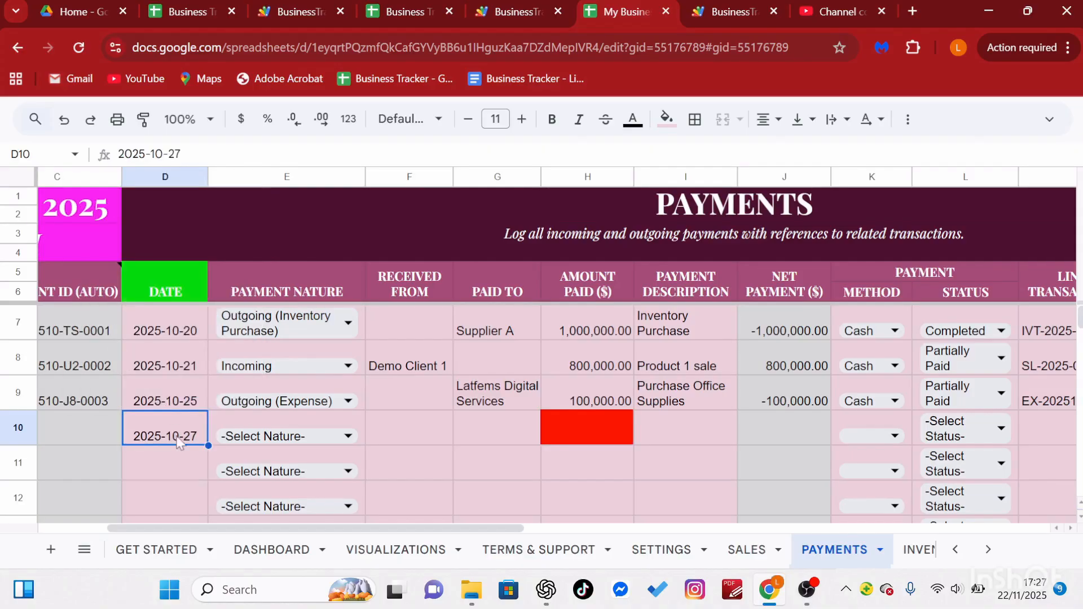
pyautogui.click(609, 428)
pyautogui.write('400000')
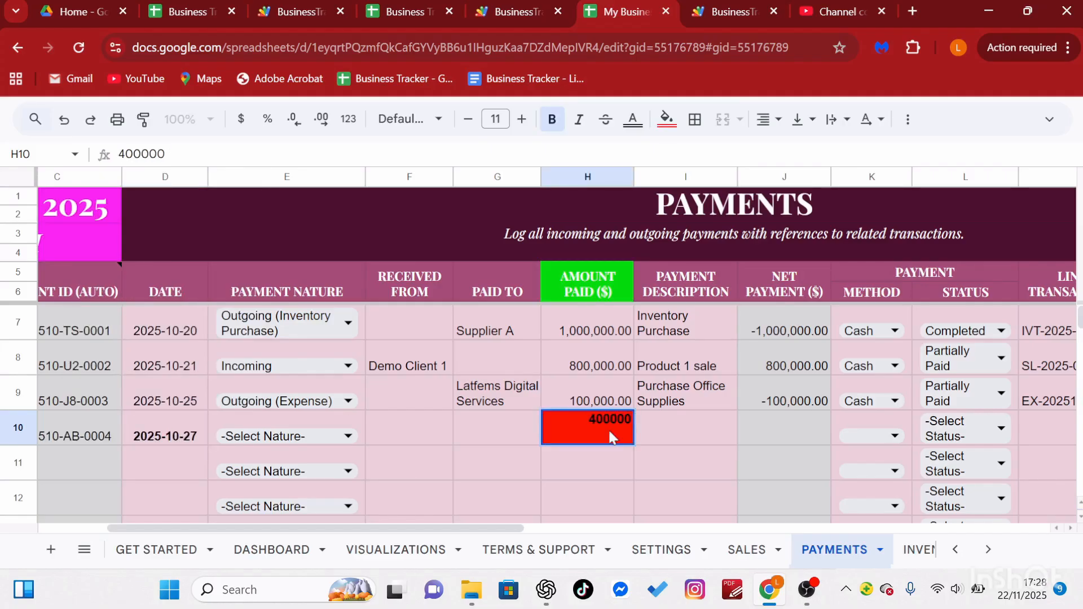
pyautogui.press('Return')
pyautogui.click(349, 438)
pyautogui.click(349, 437)
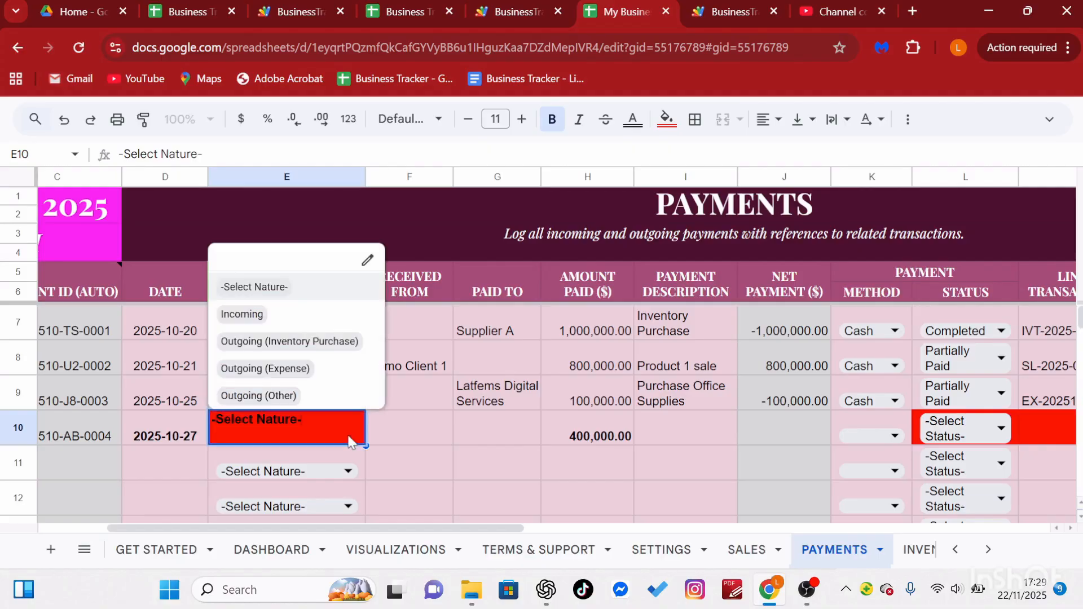
pyautogui.click(257, 315)
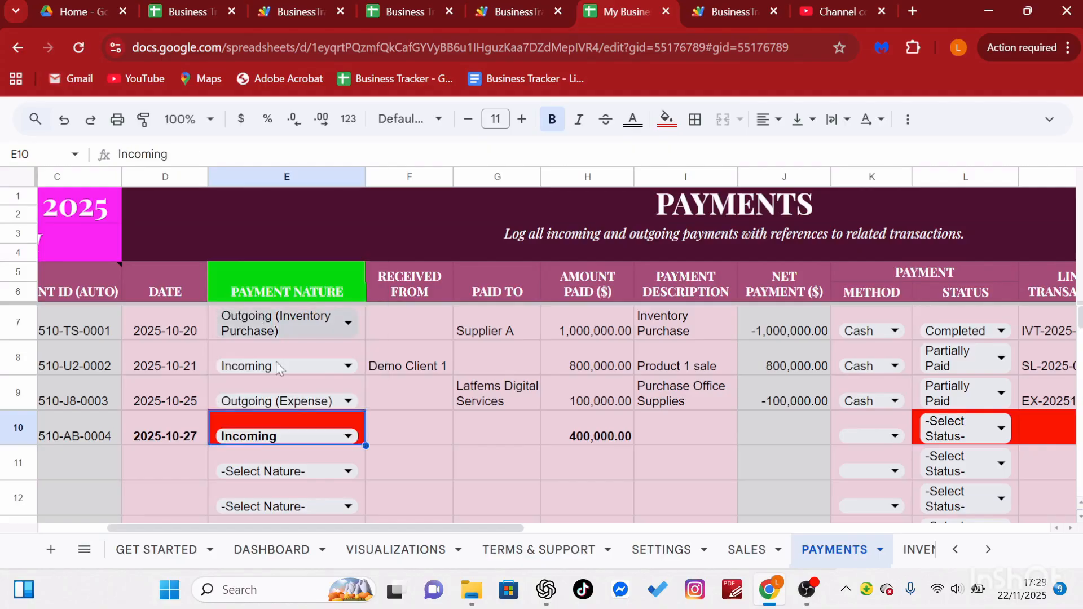
# Step: Set the row 10 payment's status to Completed and copy the Product 1 sale's Linked Transaction ID from row 8 into it
pyautogui.hscroll(3, 564, 429)
pyautogui.click(843, 440)
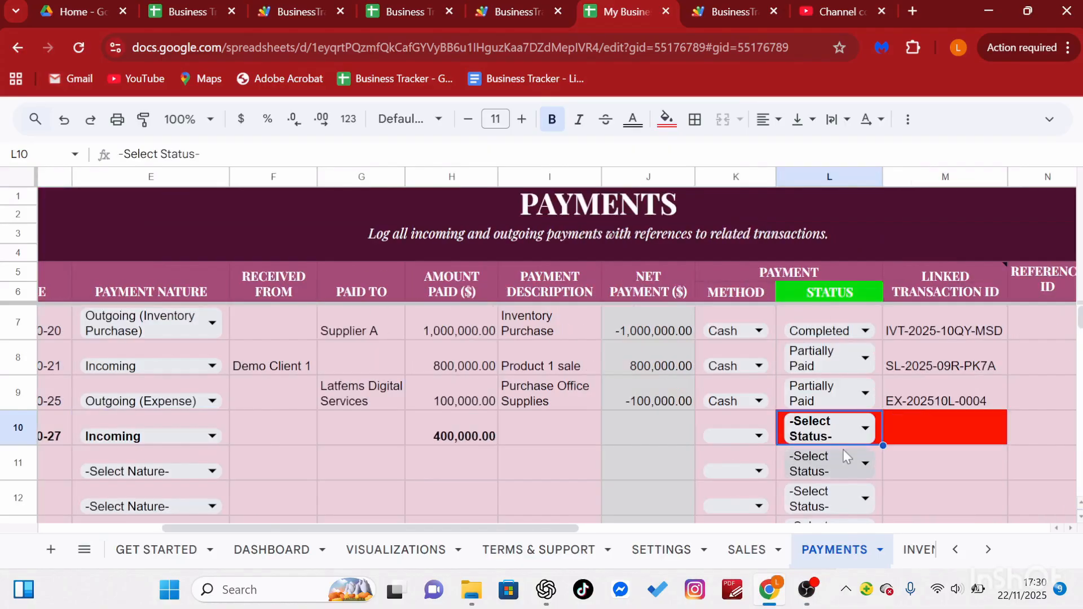
pyautogui.click(852, 442)
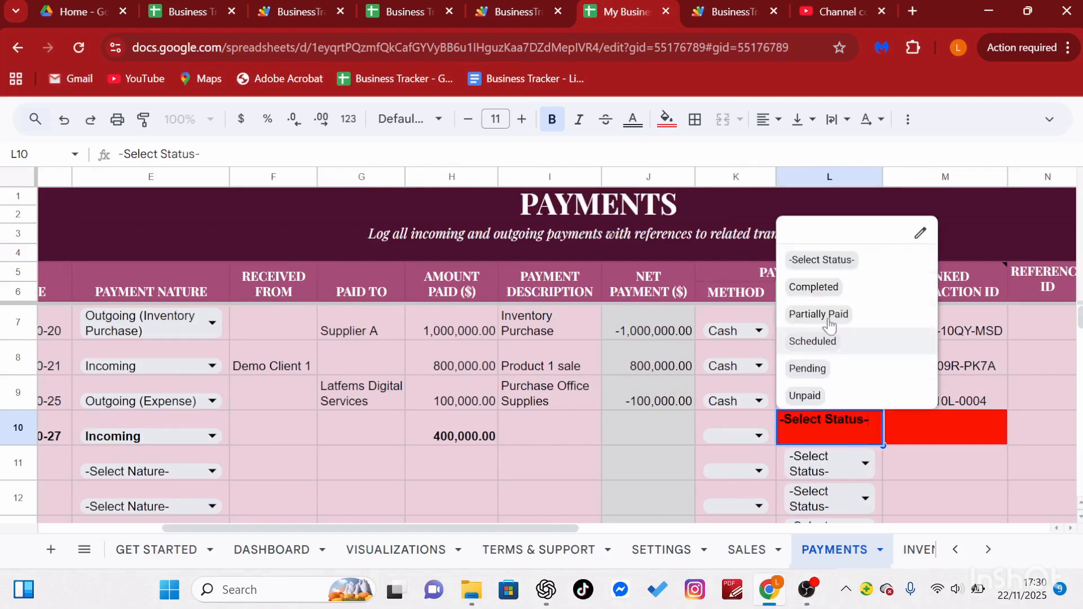
pyautogui.click(825, 288)
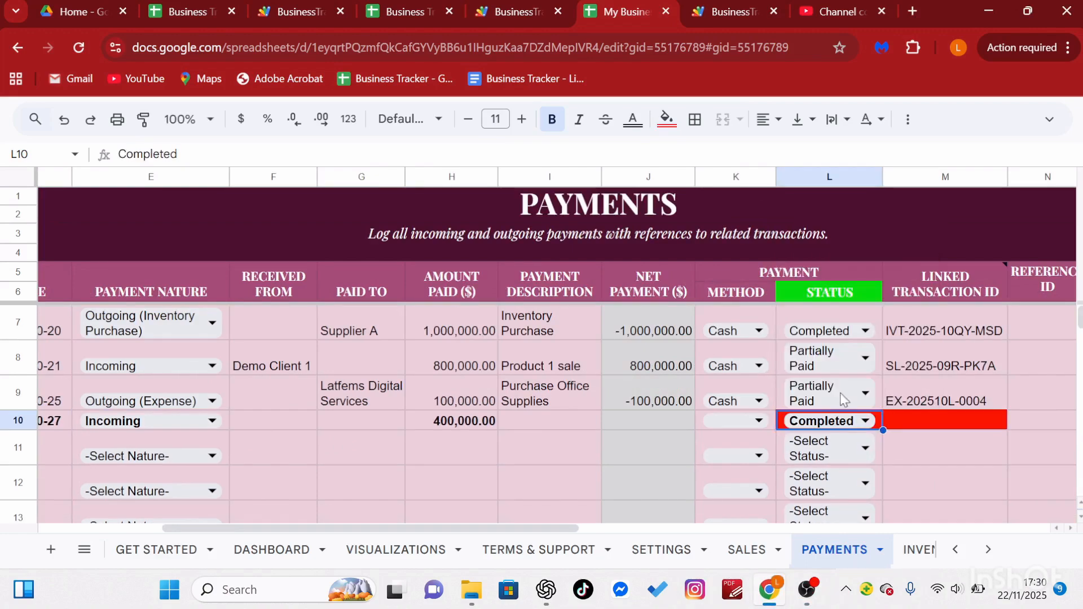
pyautogui.click(948, 361)
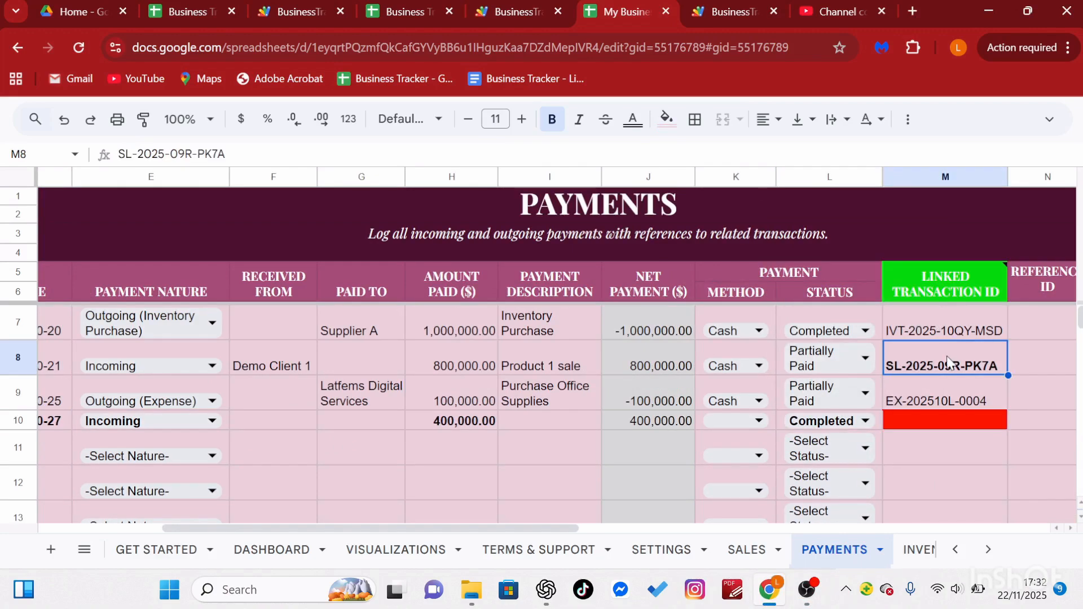
pyautogui.hotkey('ctrl', 'c')
pyautogui.click(946, 421)
pyautogui.hotkey('ctrl', 'v')
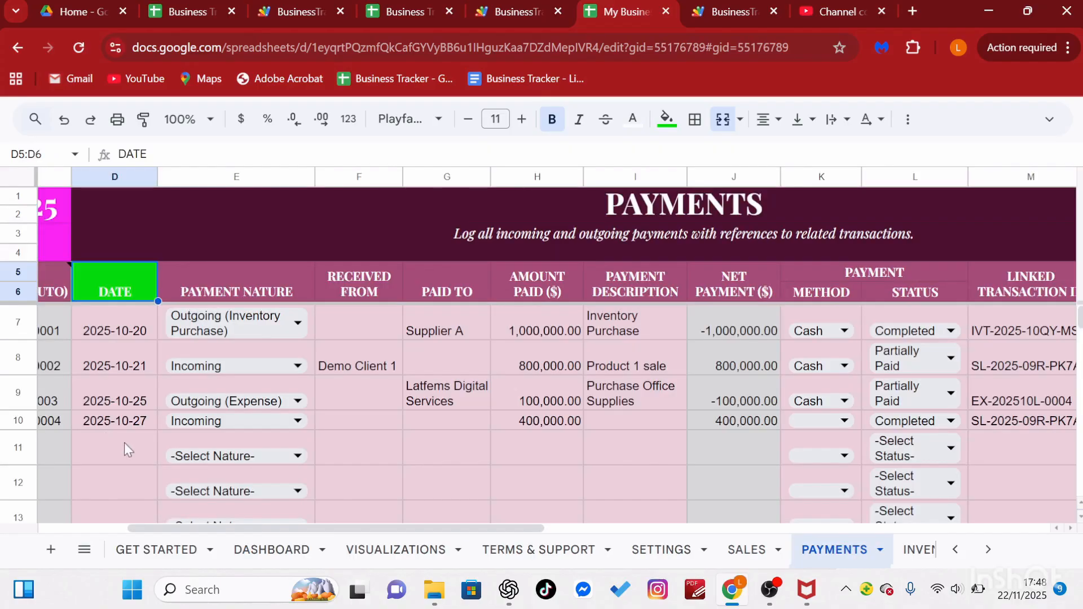
# Step: Log an Outgoing (Expense) payment of 50000 dated 2025-10-28 in row 11 of the Payments sheet
pyautogui.doubleClick(125, 446)
pyautogui.click(167, 212)
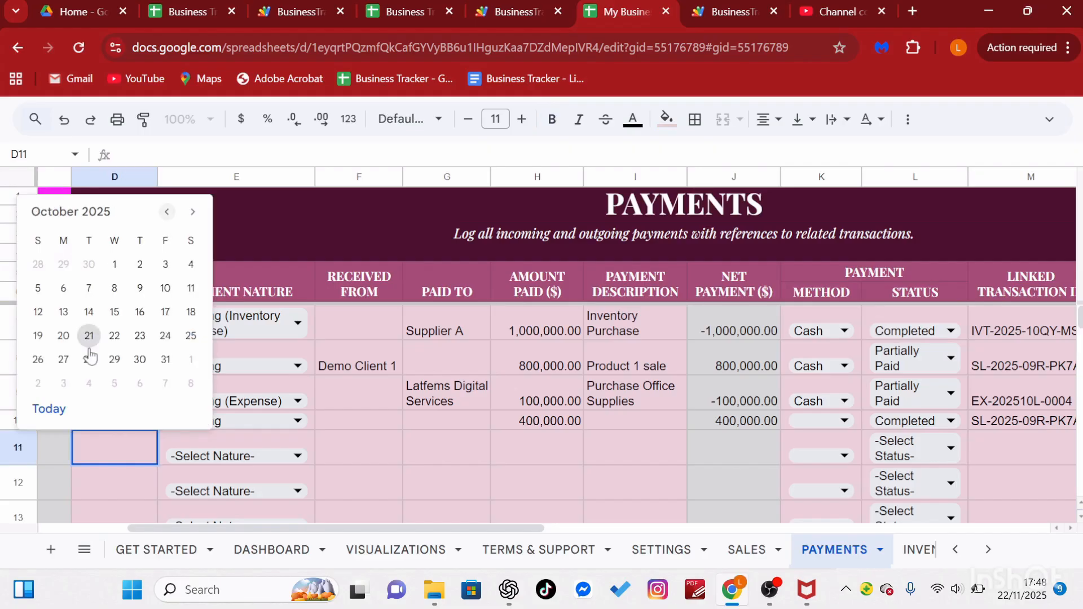
pyautogui.click(88, 359)
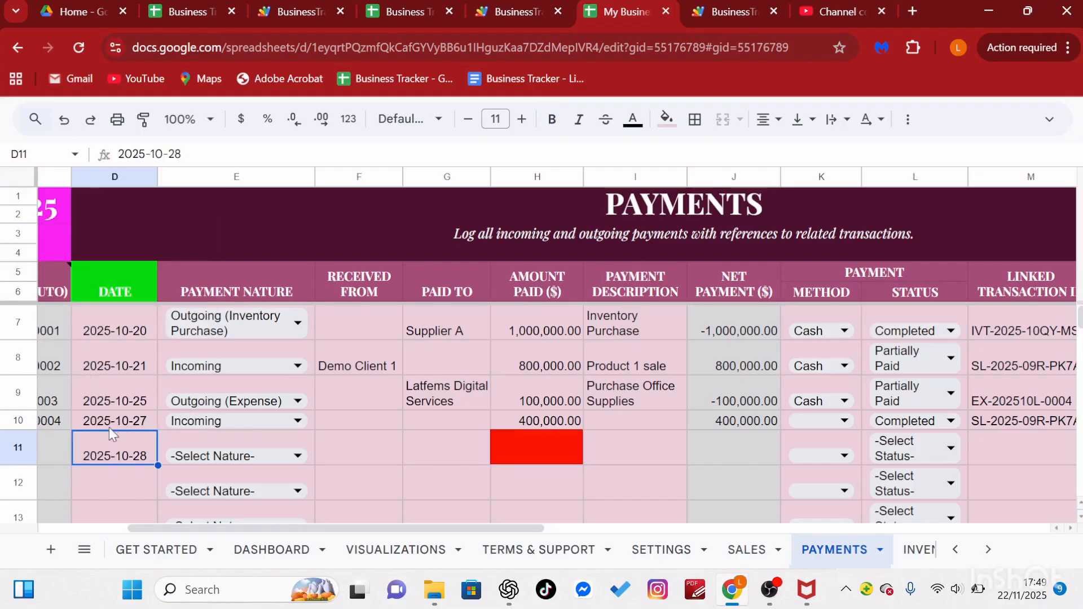
pyautogui.click(574, 456)
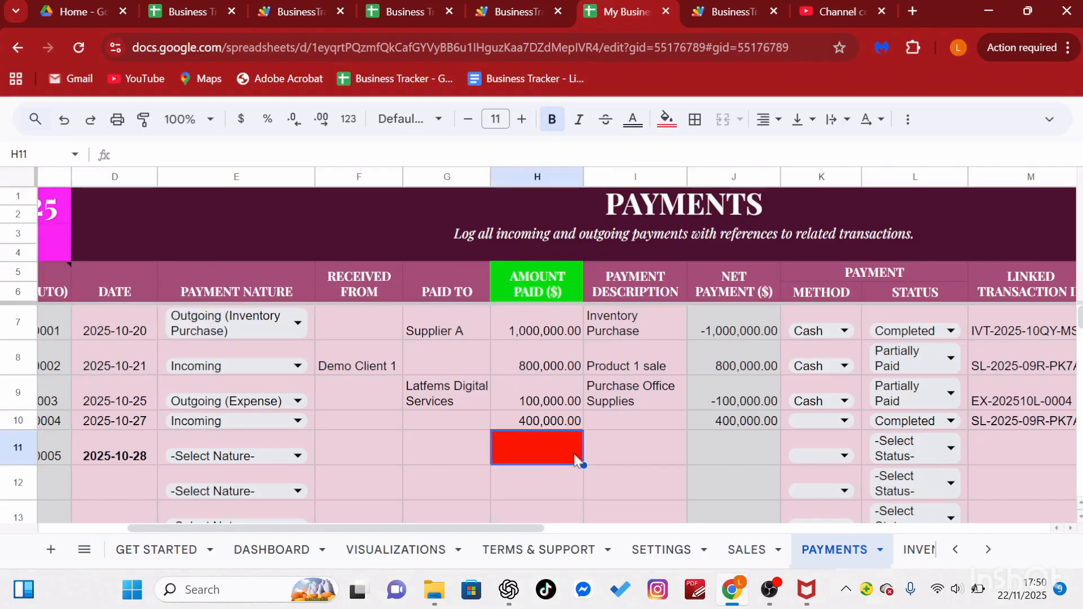
pyautogui.write('50000')
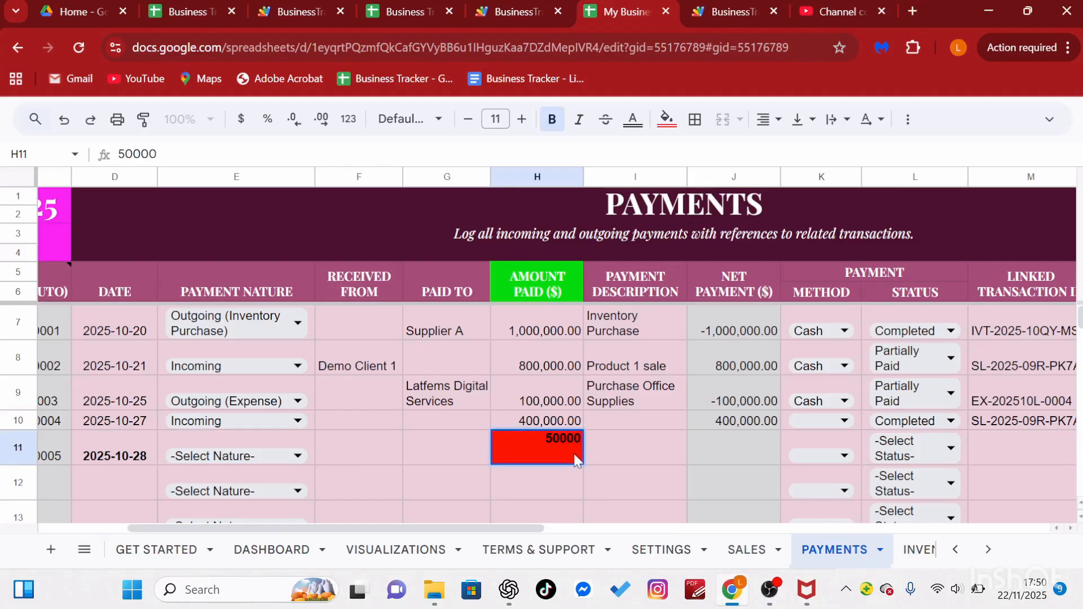
pyautogui.press('Return')
pyautogui.click(237, 456)
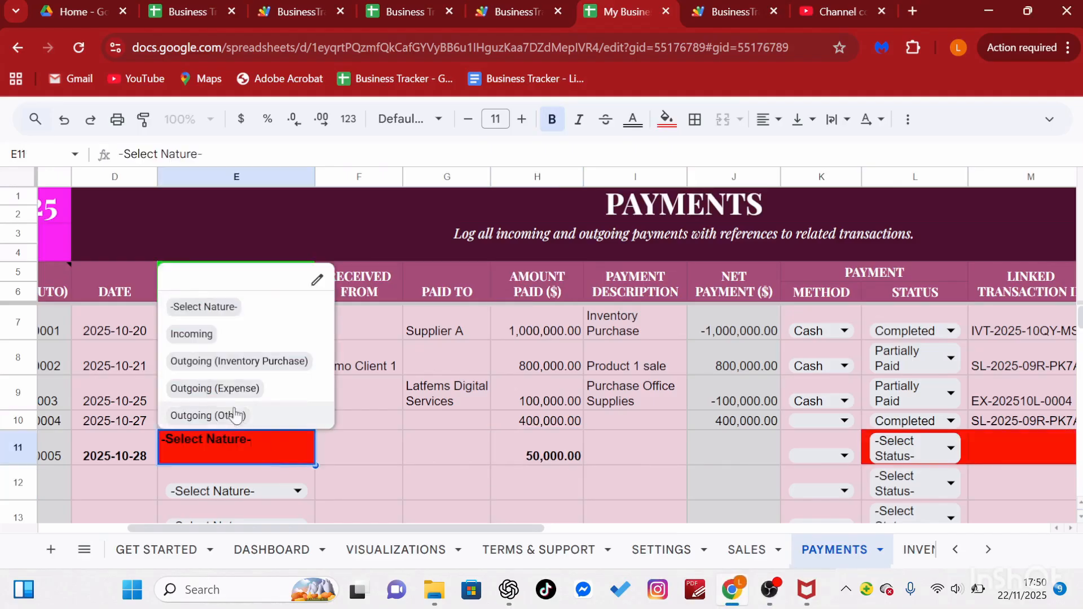
pyautogui.click(252, 389)
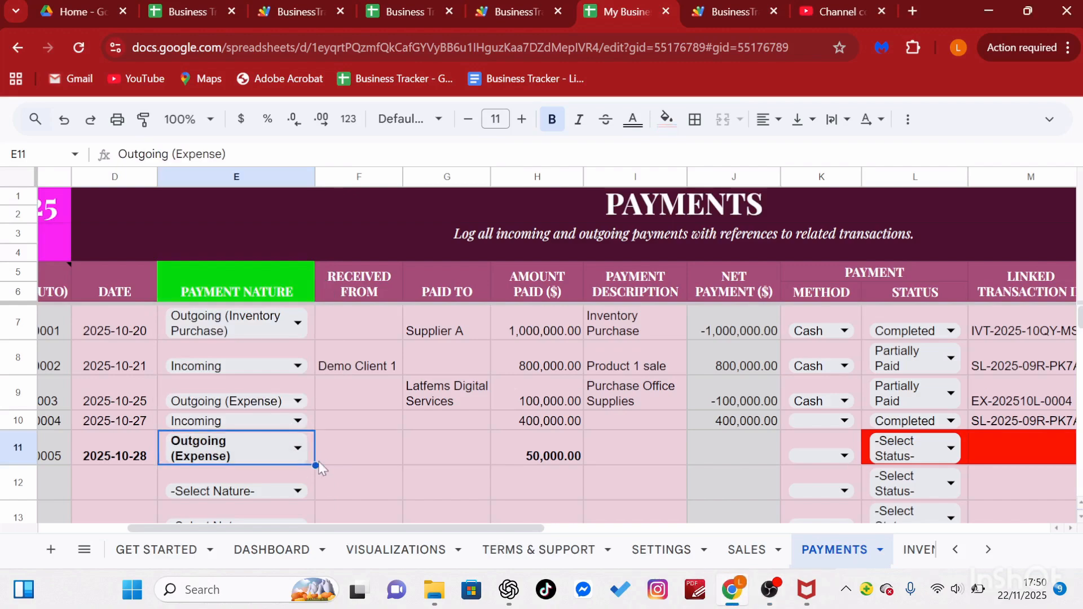
# Step: Set the row 11 payment's status to Completed and copy the office supplies payment's Linked Transaction ID from row 9 into it
pyautogui.click(946, 462)
pyautogui.click(946, 462)
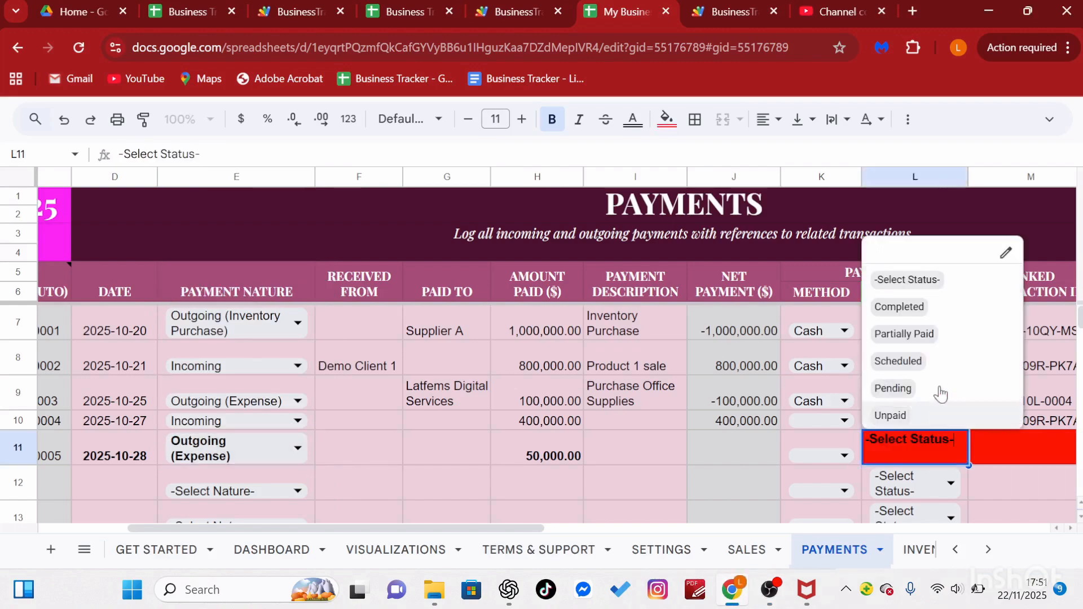
pyautogui.click(908, 307)
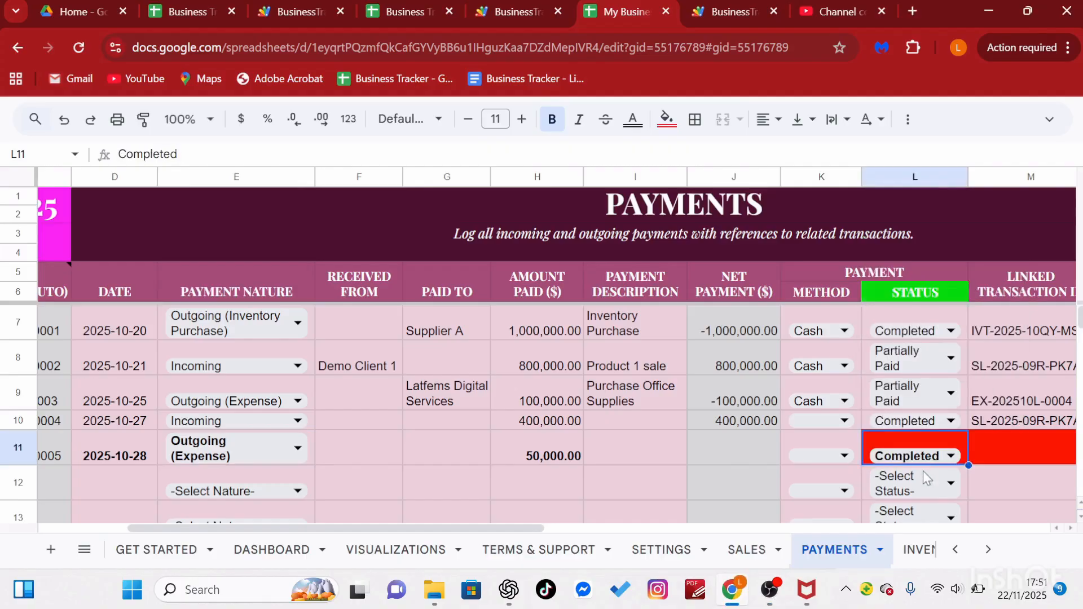
pyautogui.click(996, 449)
pyautogui.click(998, 405)
pyautogui.hotkey('ctrl', 'c')
pyautogui.click(963, 447)
pyautogui.hotkey('ctrl', 'v')
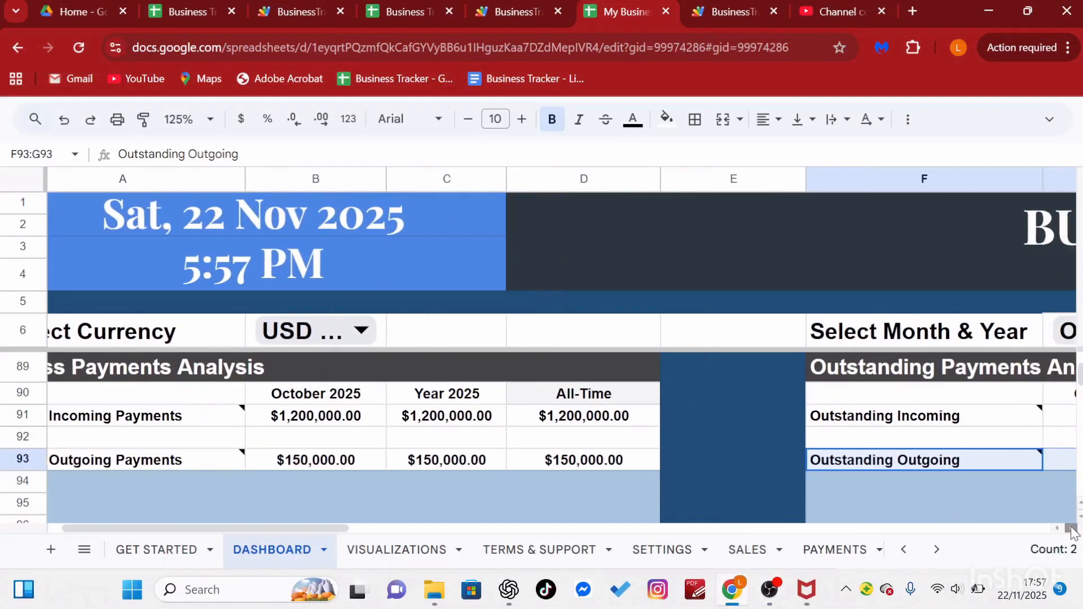
# Step: Review the Outstanding Payments Analysis and Cash Flow Analysis tables on the Dashboard
pyautogui.hscroll(10, 1072, 531)
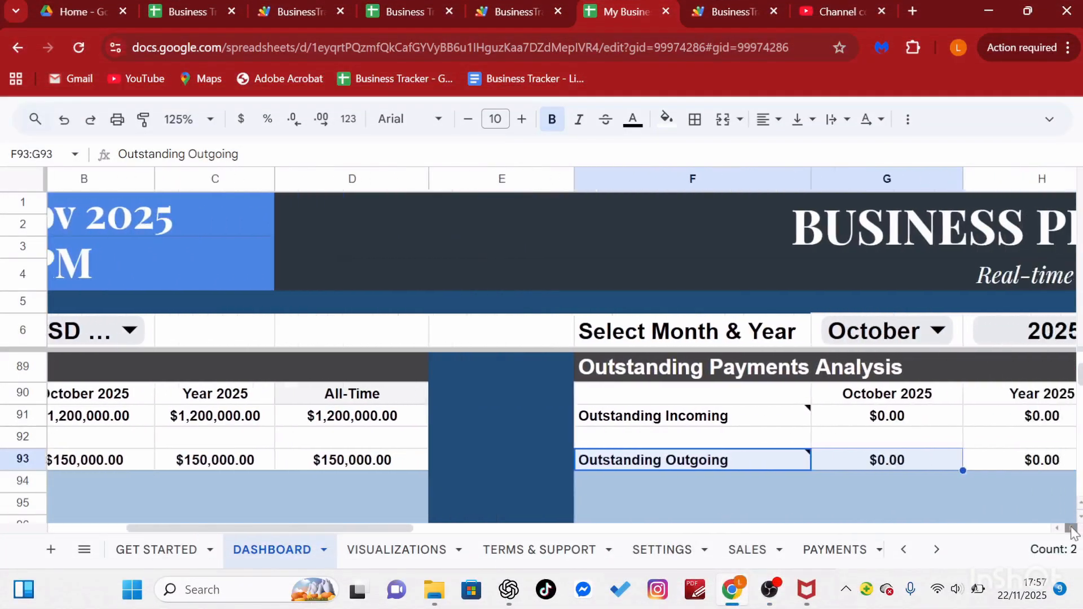
pyautogui.hscroll(10, 1073, 531)
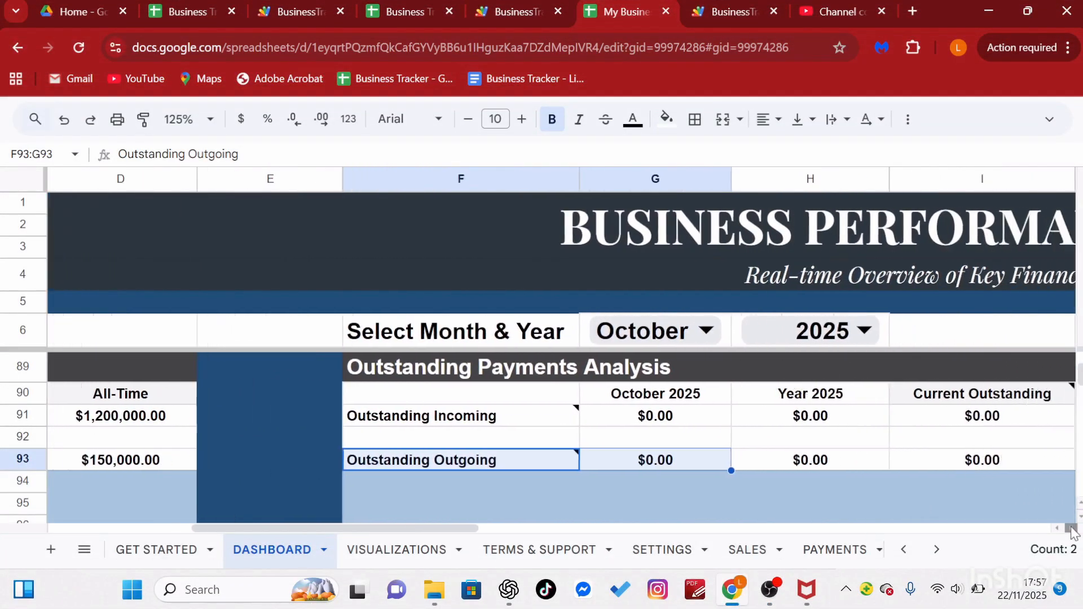
pyautogui.hscroll(10, 1072, 530)
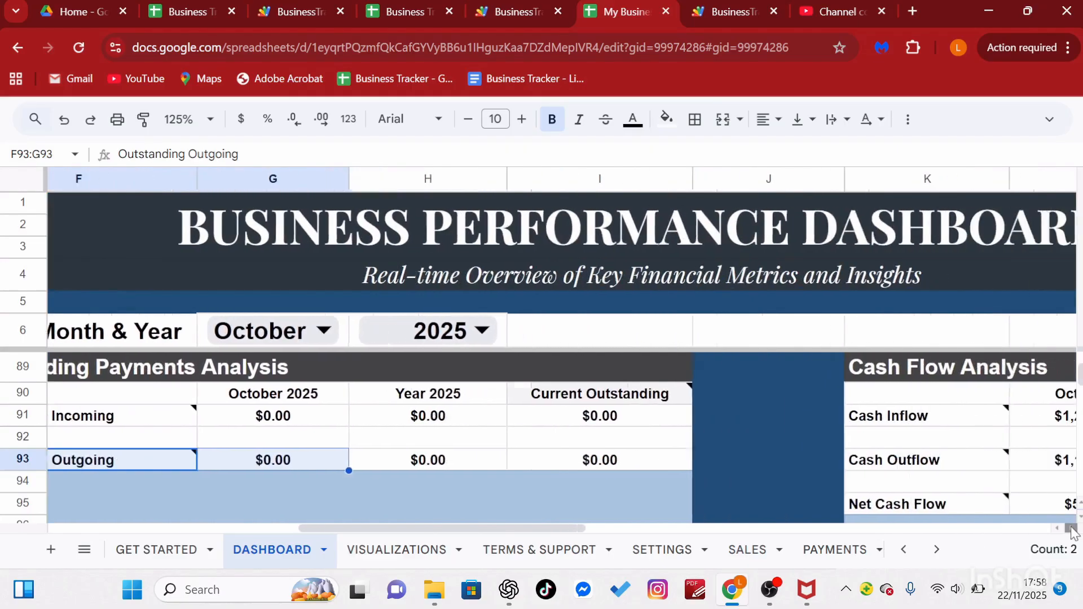
pyautogui.hscroll(1, 1073, 531)
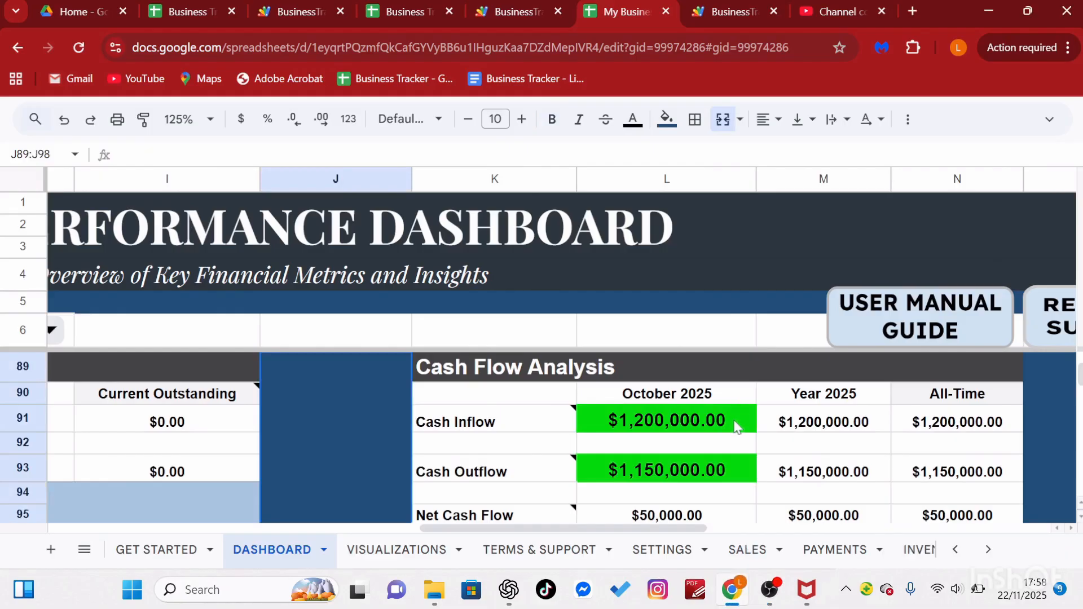
pyautogui.hscroll(-10, 516, 456)
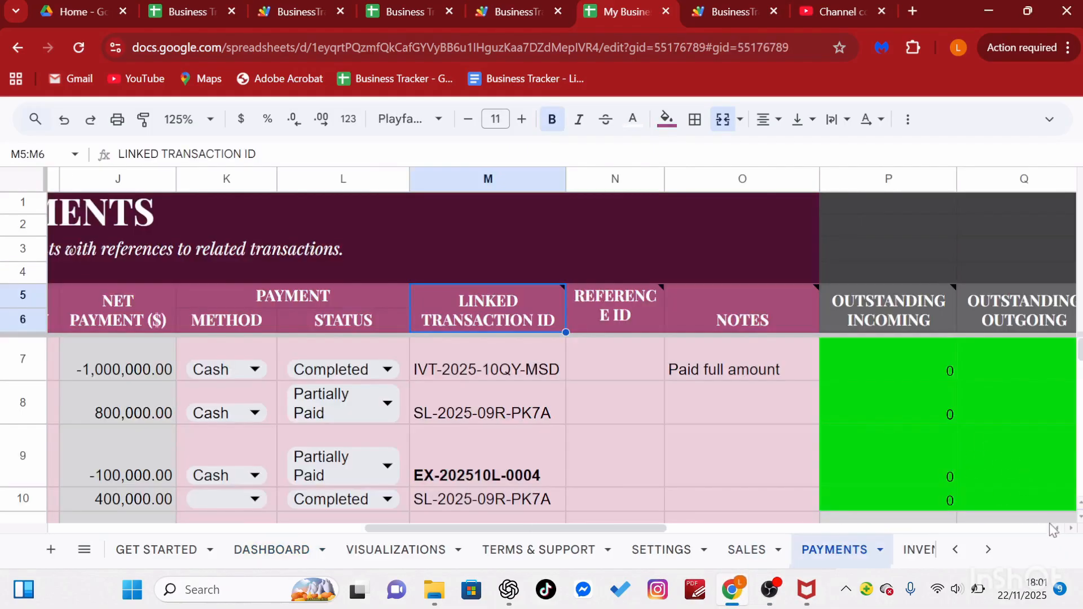
# Step: Examine the outstanding amount columns, linked IDs and payment statuses on the Payments sheet
pyautogui.click(1072, 530)
pyautogui.click(1059, 530)
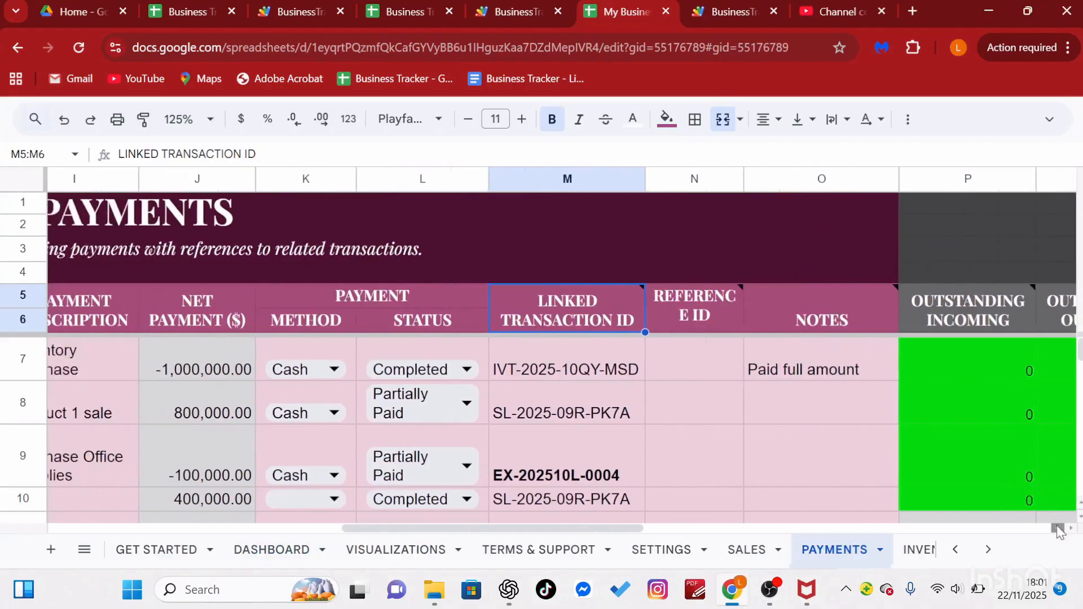
pyautogui.moveTo(1059, 529); pyautogui.dragTo(1059, 529)
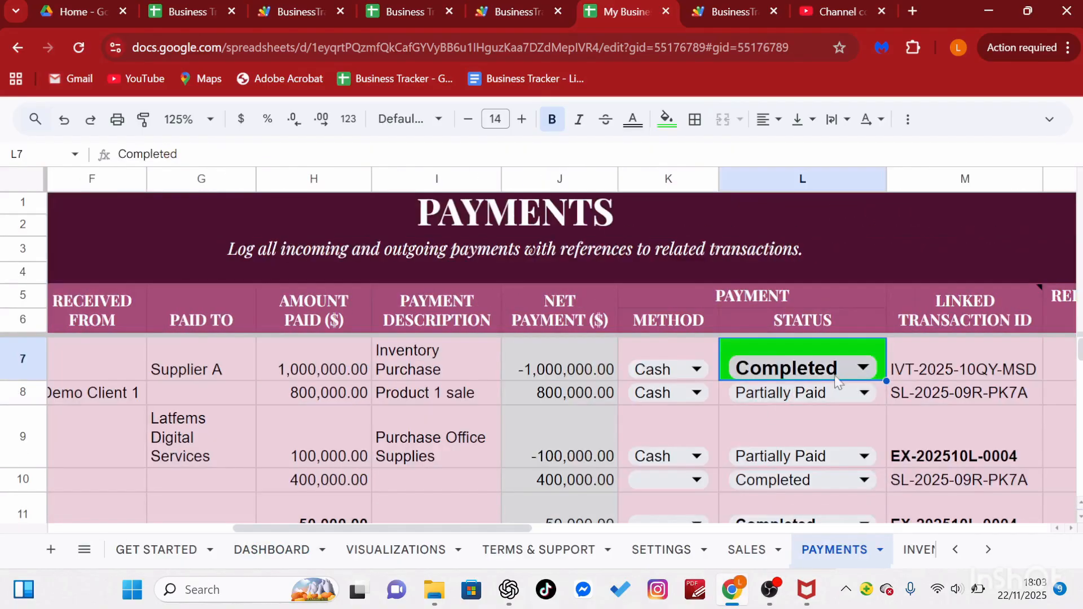
pyautogui.click(804, 370)
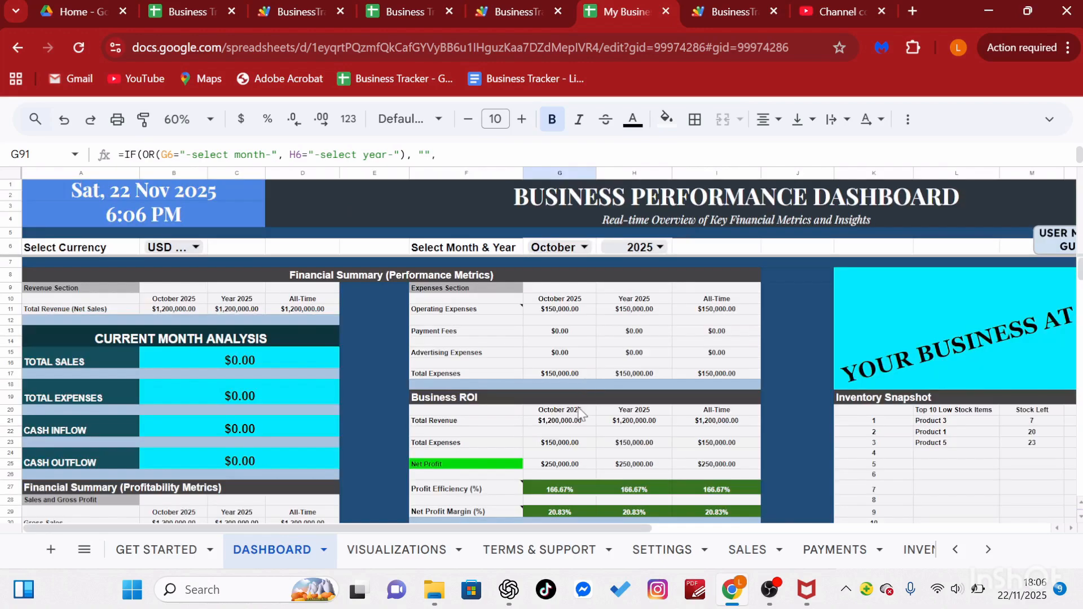
# Step: Look through the Dashboard's financial summaries, ROI, client, supplier and top-selling sections down to the payment and cash flow analyses
pyautogui.scroll(-2, 581, 415)
pyautogui.scroll(-2, 579, 413)
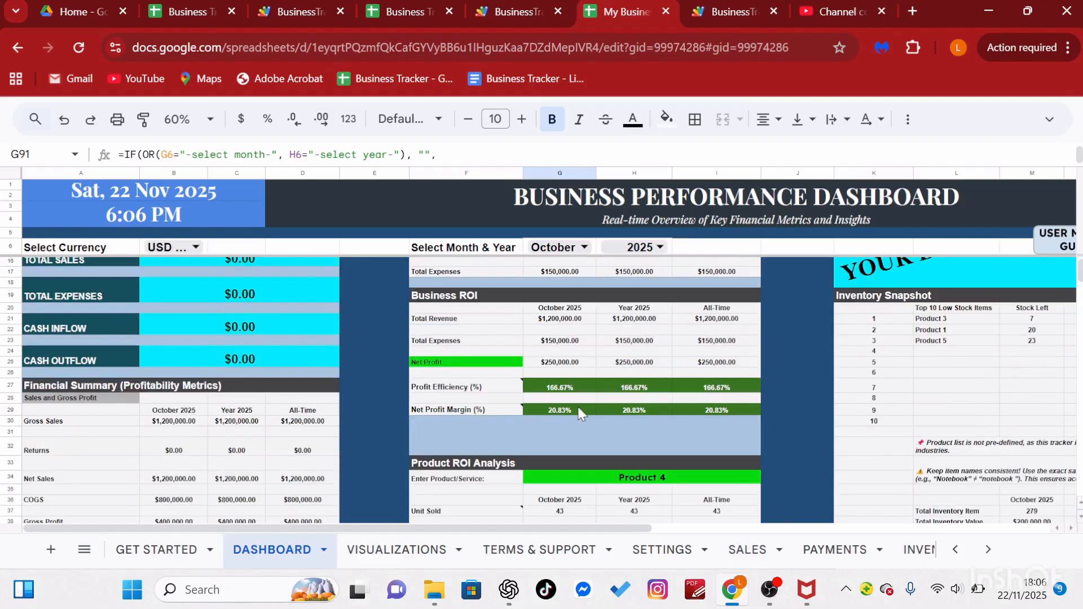
pyautogui.scroll(-2, 579, 413)
pyautogui.scroll(-2, 579, 414)
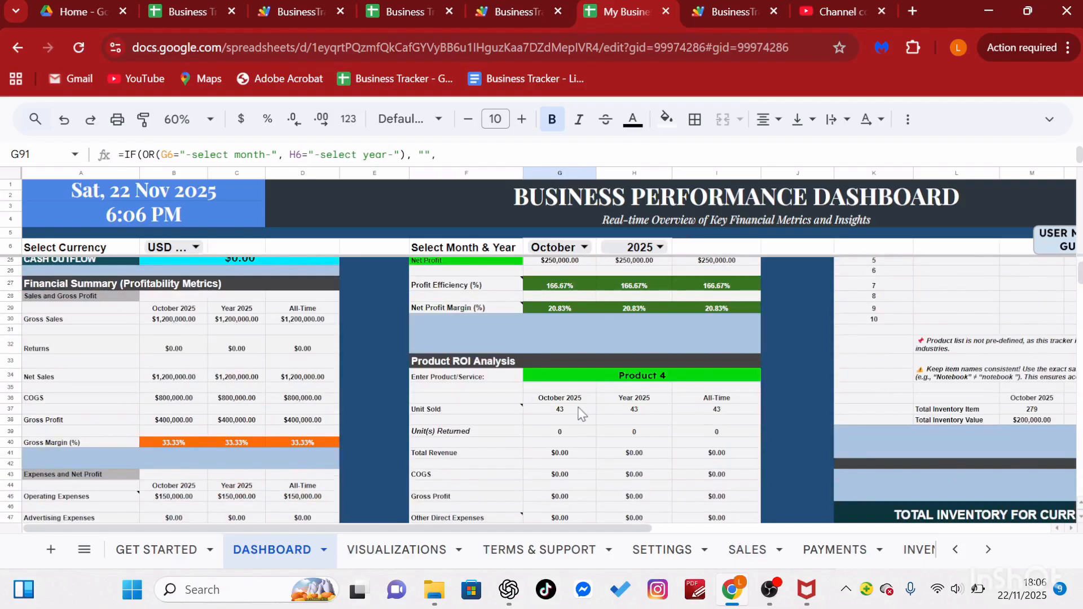
pyautogui.scroll(-2, 582, 415)
pyautogui.scroll(-5, 579, 413)
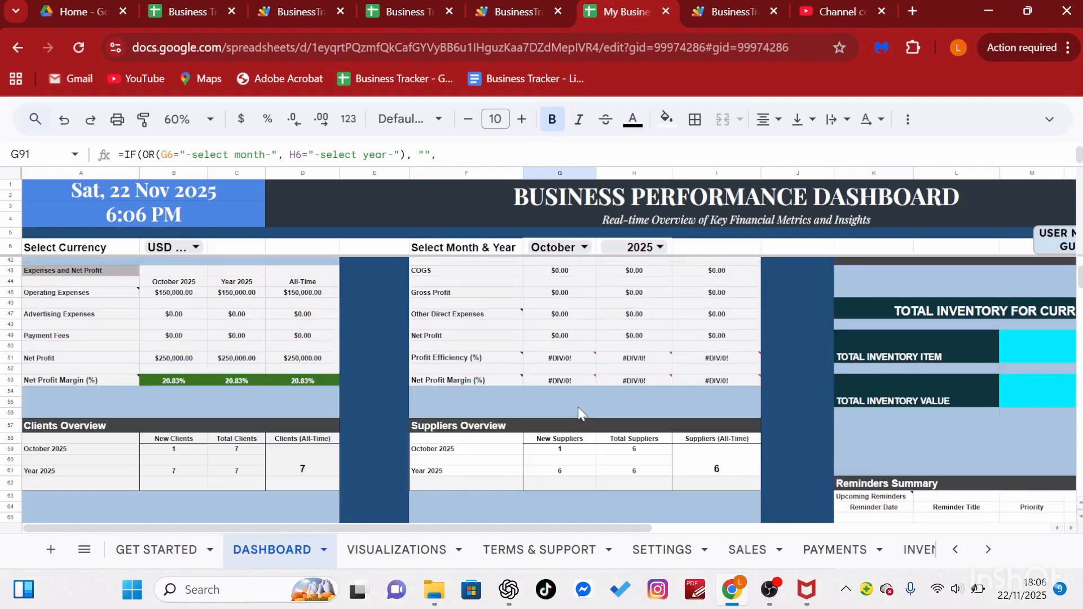
pyautogui.scroll(-2, 579, 414)
pyautogui.scroll(-7, 582, 414)
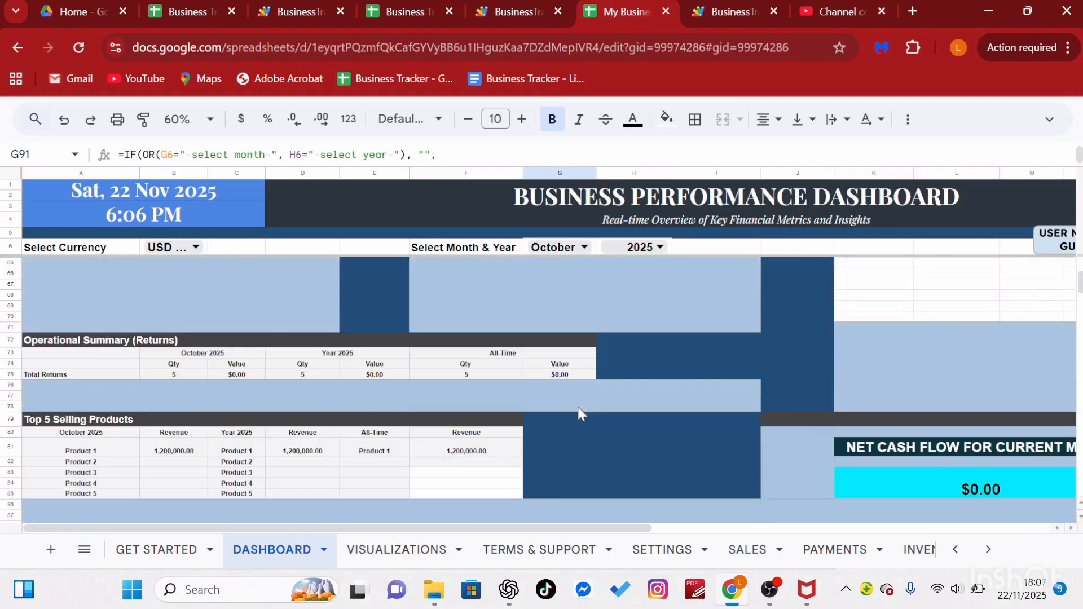
pyautogui.scroll(-5, 579, 414)
pyautogui.scroll(-2, 579, 414)
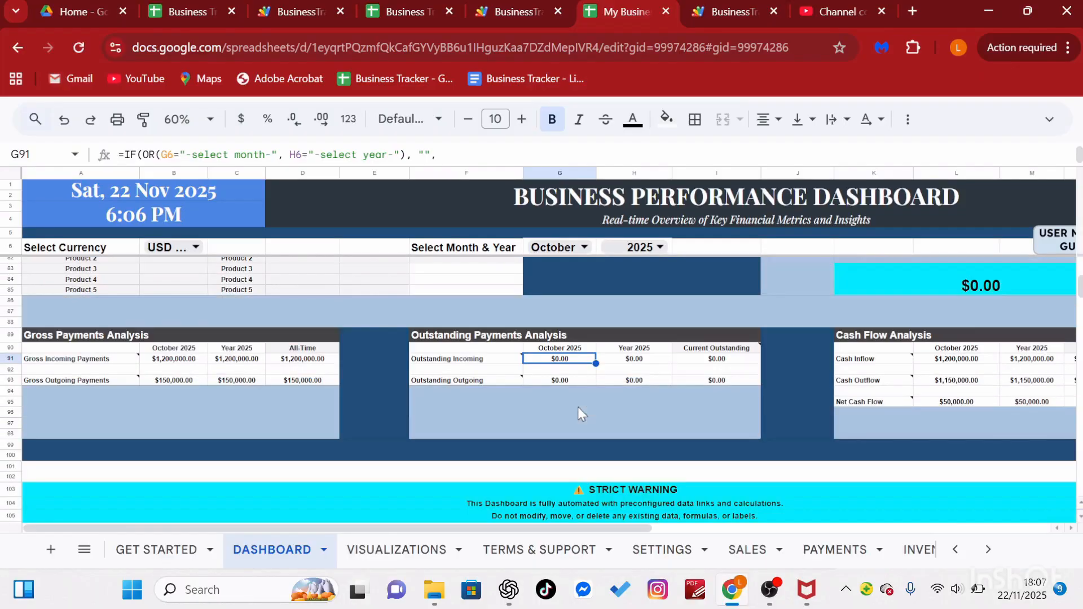
# Step: Examine the Gross Profit figures and the Business ROI section on the Dashboard
pyautogui.scroll(1, 579, 413)
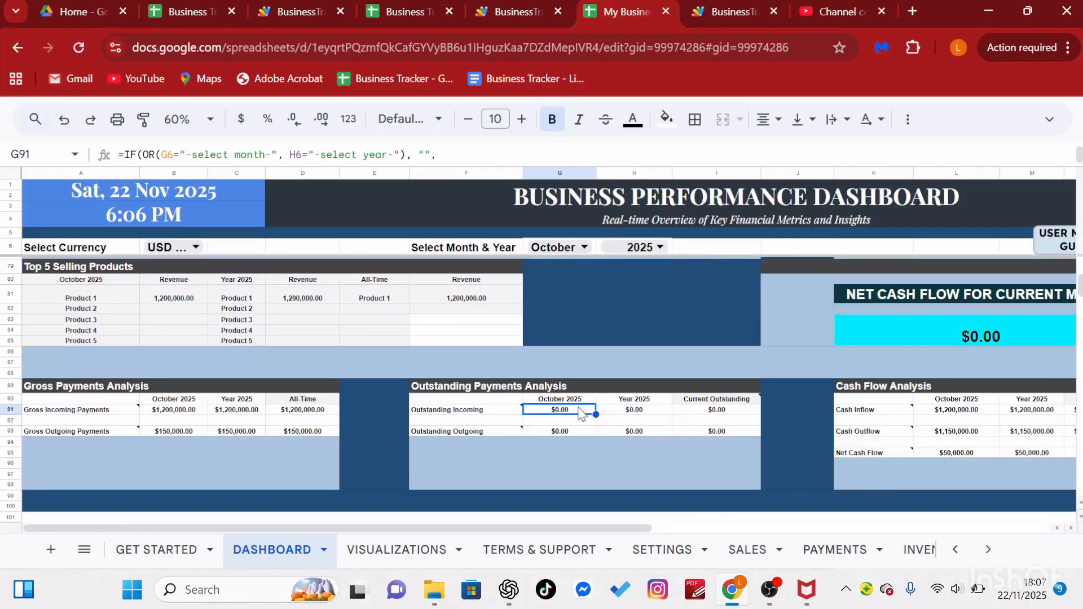
pyautogui.scroll(12, 581, 412)
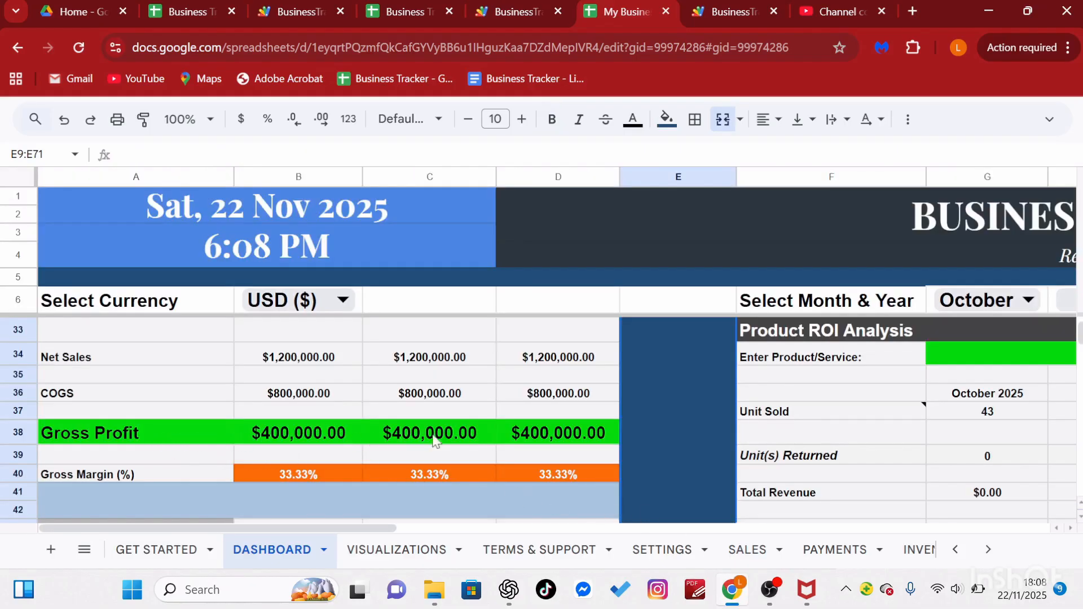
pyautogui.scroll(-4, 539, 443)
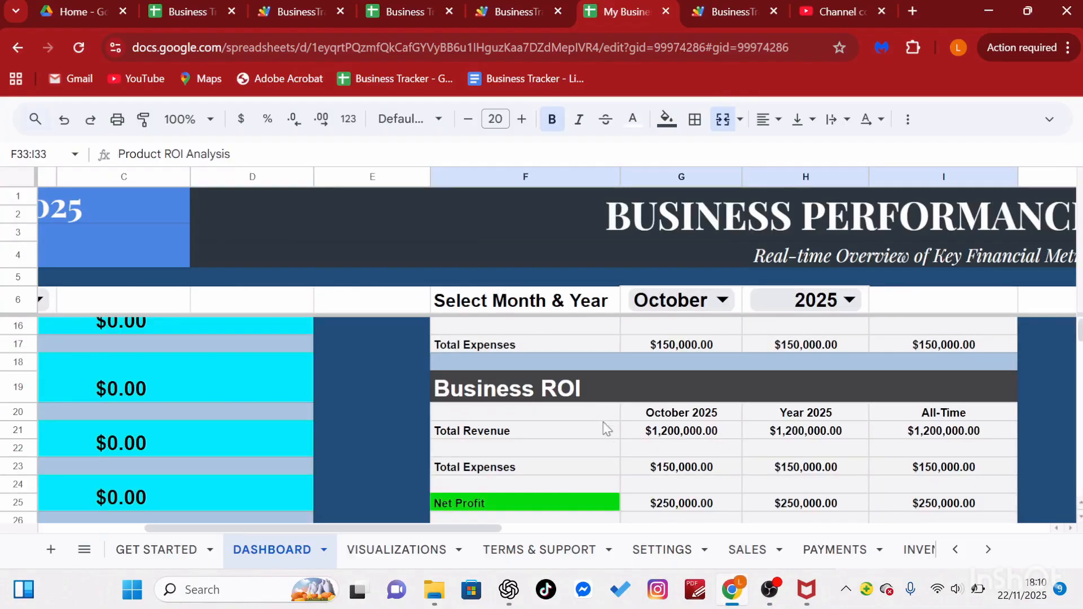
# Step: Examine the Profit Efficiency and Net Profit Margin rows of the Dashboard's Business ROI section
pyautogui.scroll(-3, 607, 432)
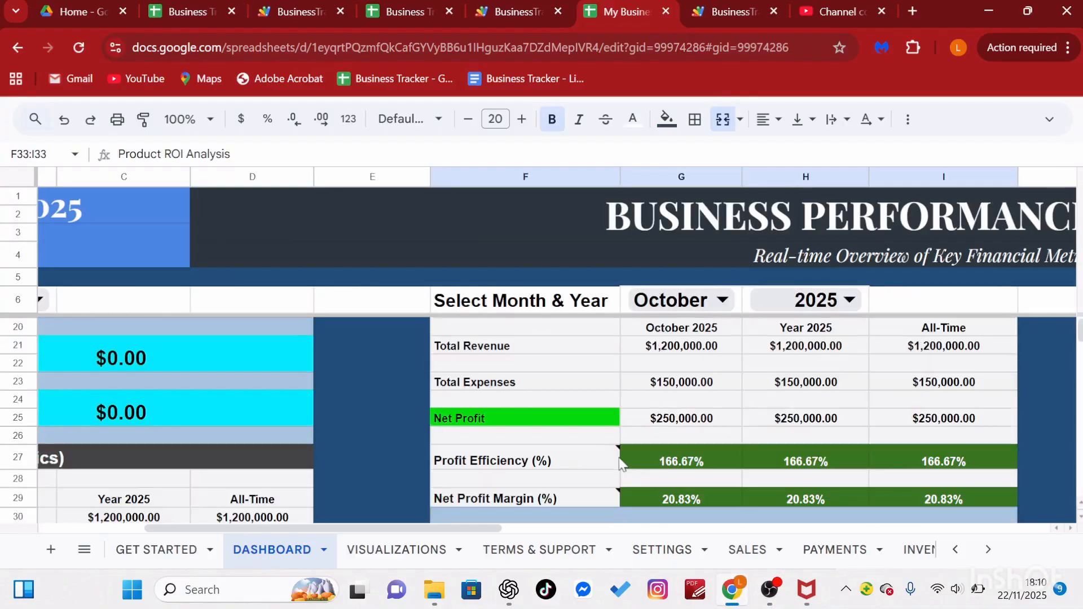
pyautogui.scroll(-1, 619, 458)
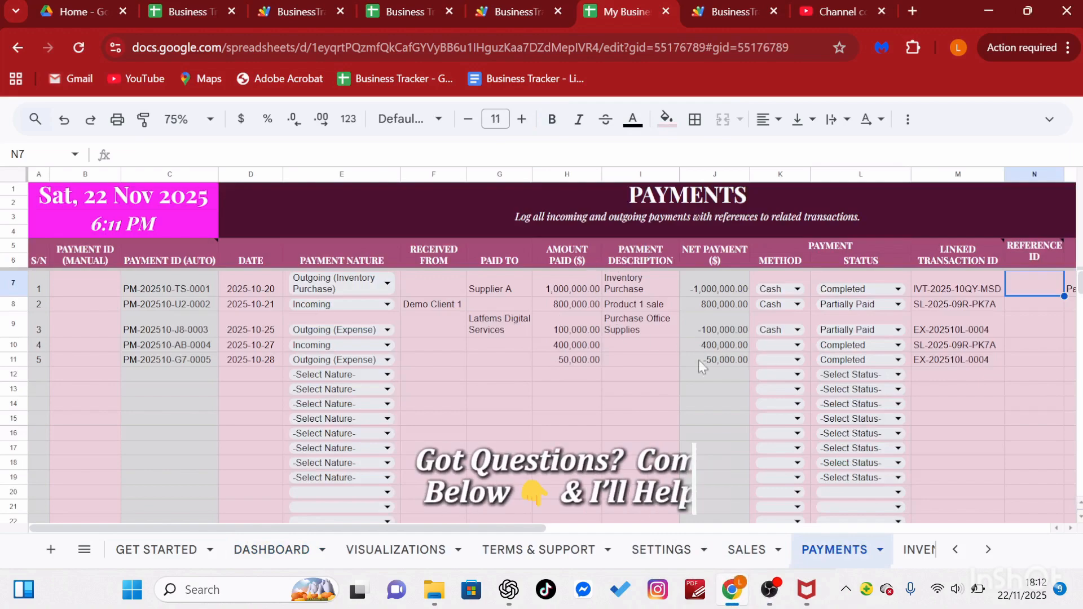
# Step: Look through the records on the Sales, Inventory and Expenses sheets in turn
pyautogui.click(747, 550)
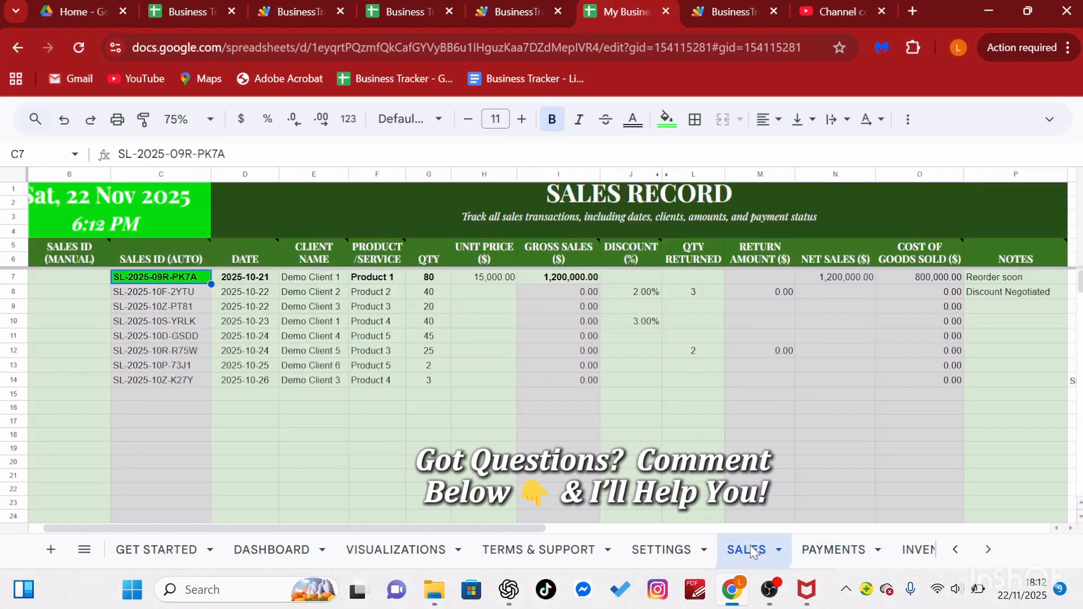
pyautogui.click(919, 552)
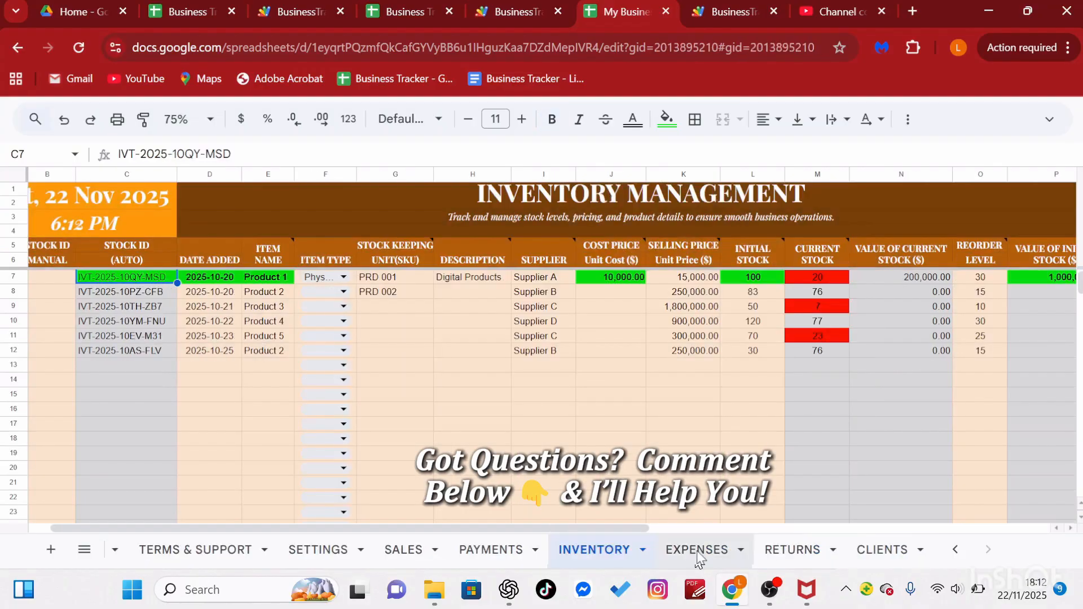
pyautogui.click(696, 552)
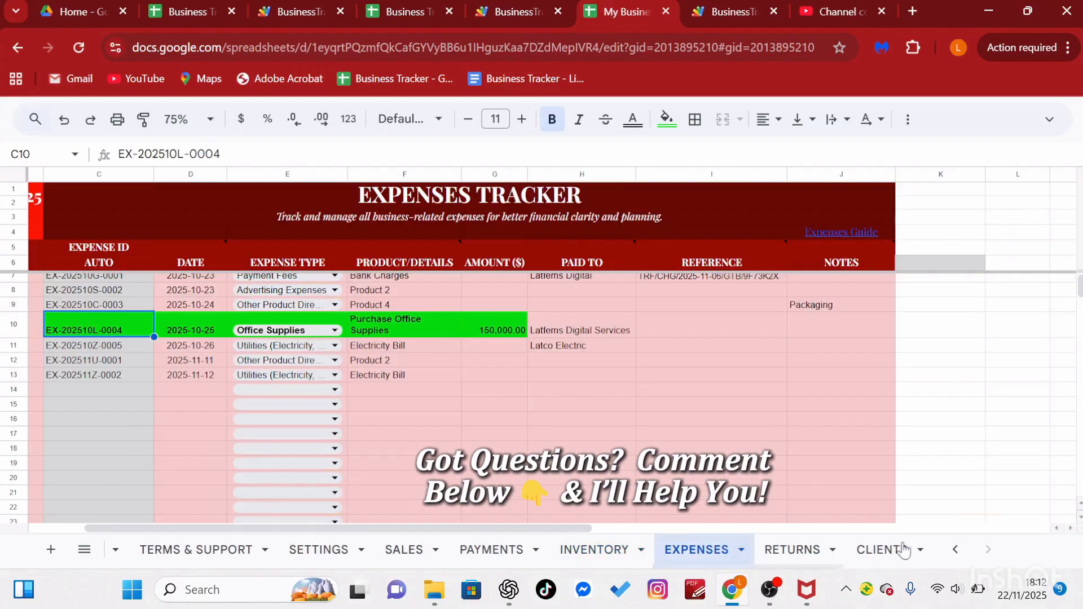
pyautogui.click(955, 550)
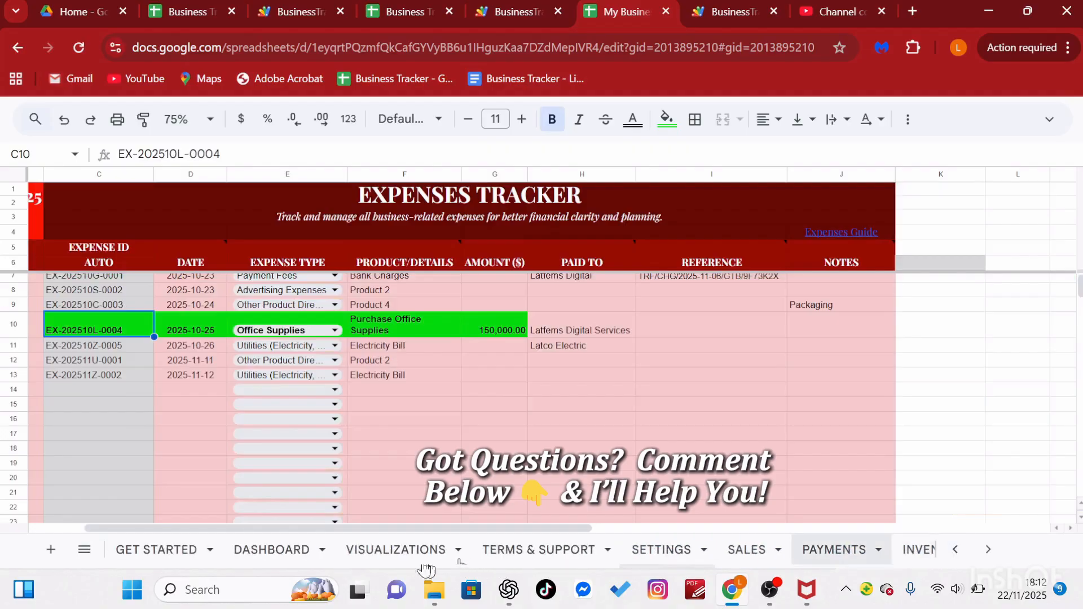